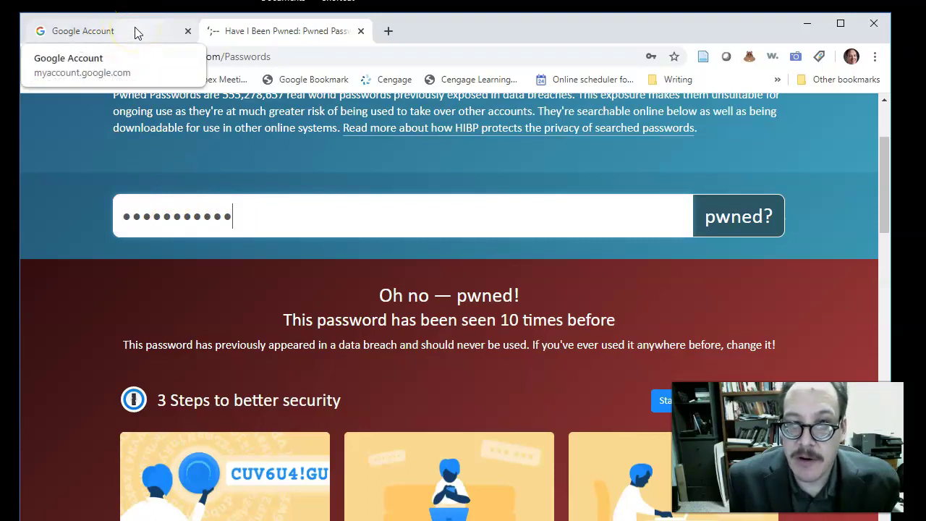
Switch to the Google Account page, open account management from the profile, and show the Security settings
click(140, 33)
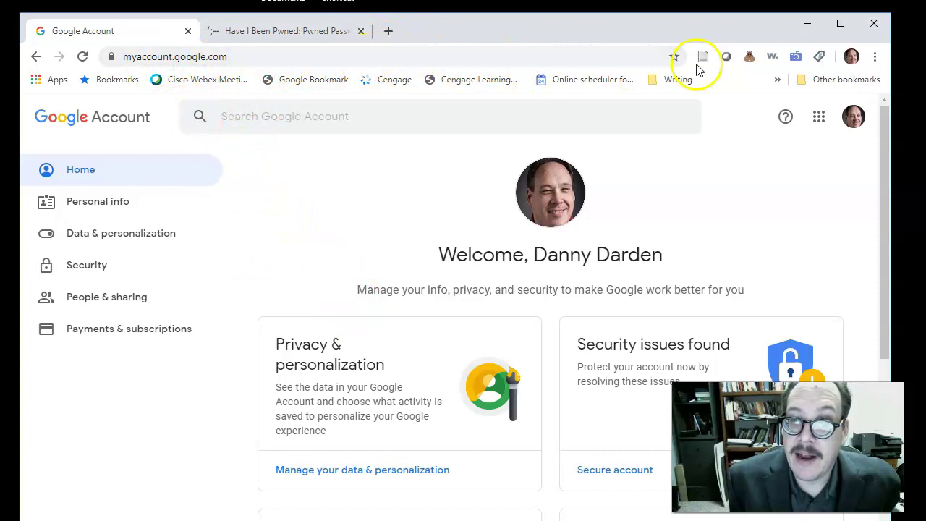
click(854, 120)
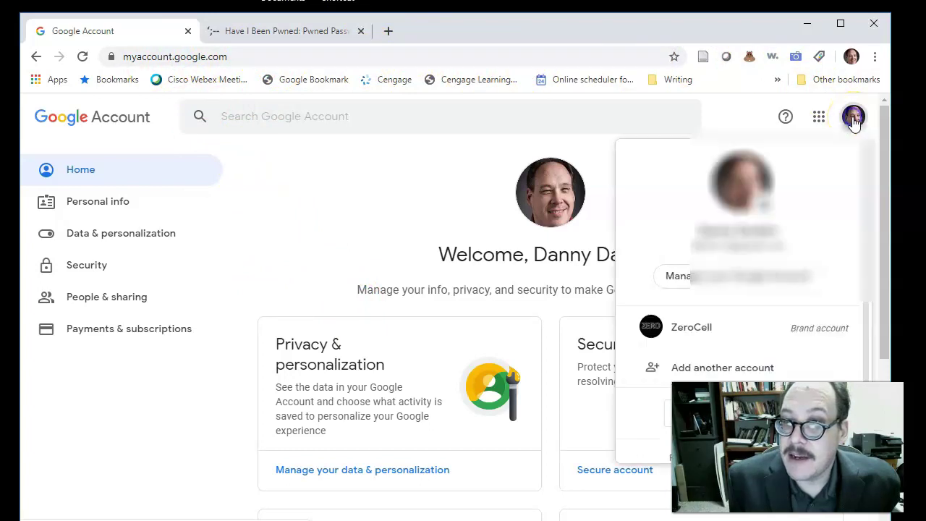
click(713, 278)
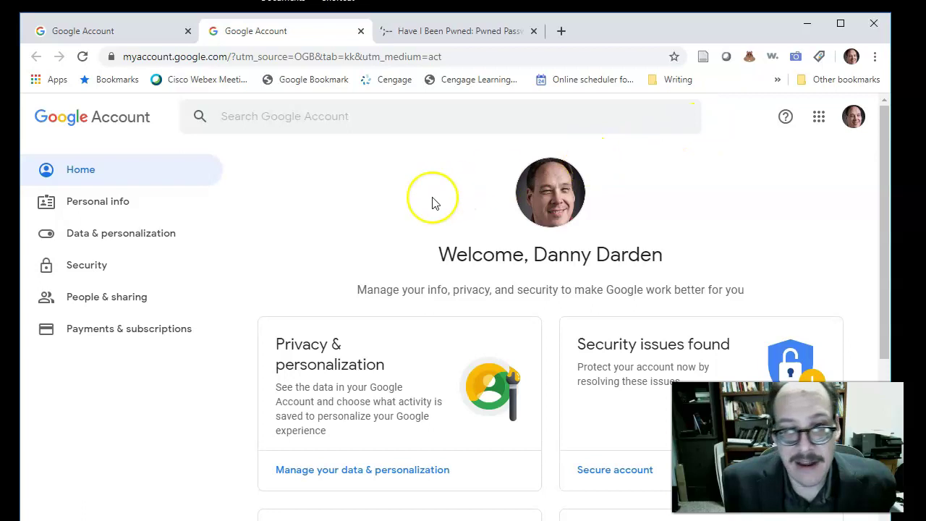
click(84, 266)
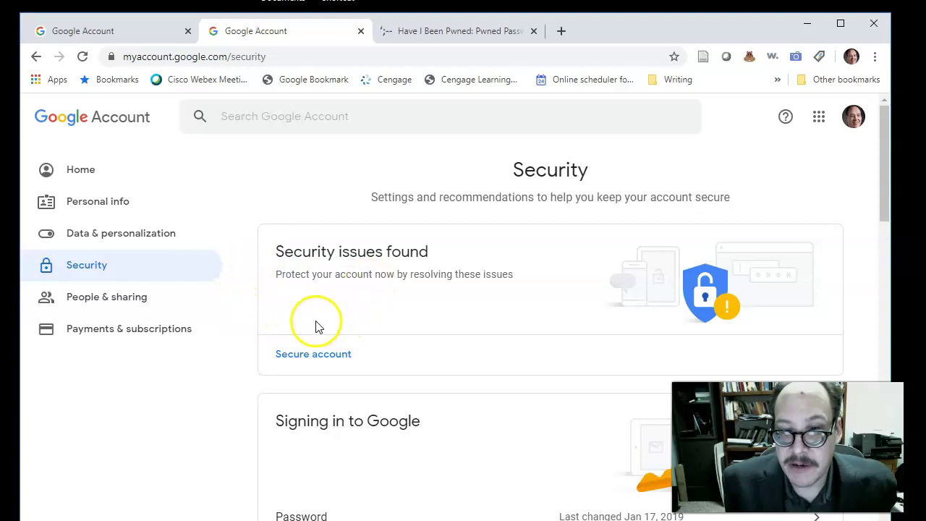
Open Password Manager from the Signing in to other sites section of the Security settings
scroll(310, 314, down, 15)
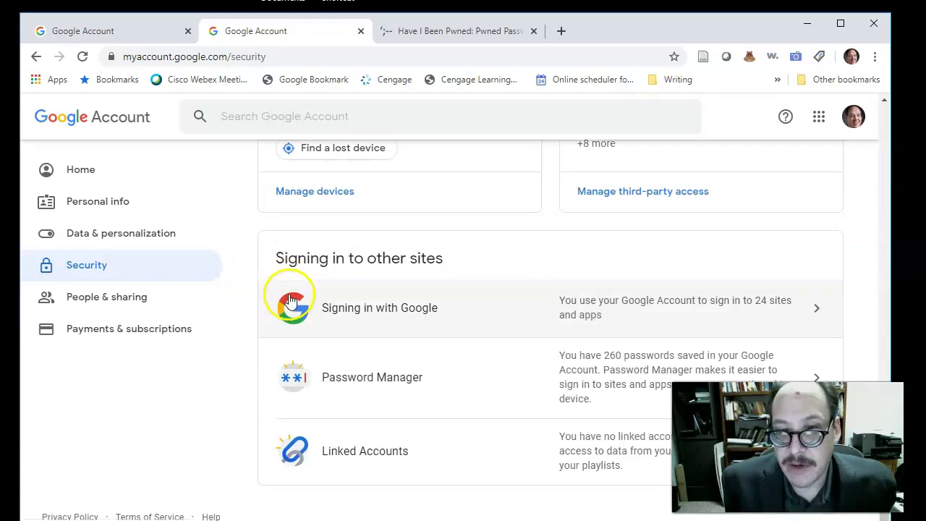
scroll(285, 217, up, 8)
scroll(284, 228, down, 4)
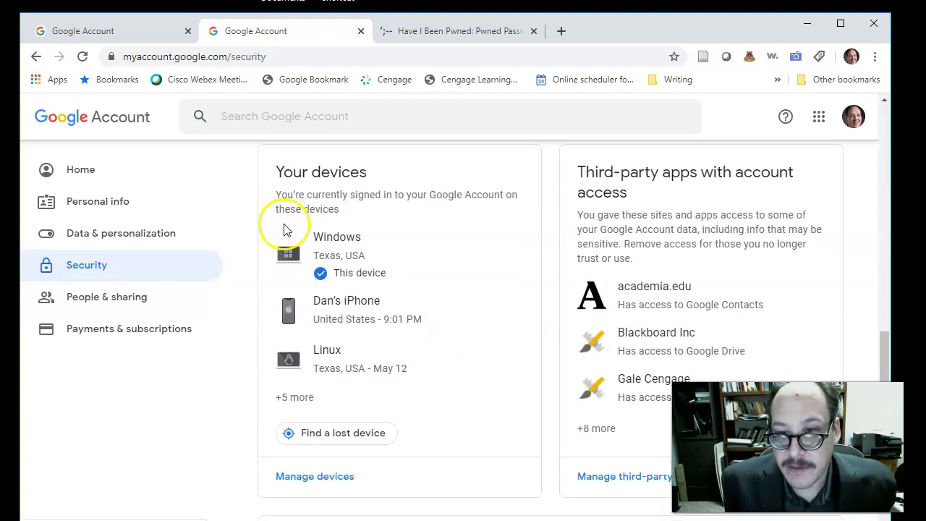
scroll(284, 229, down, 4)
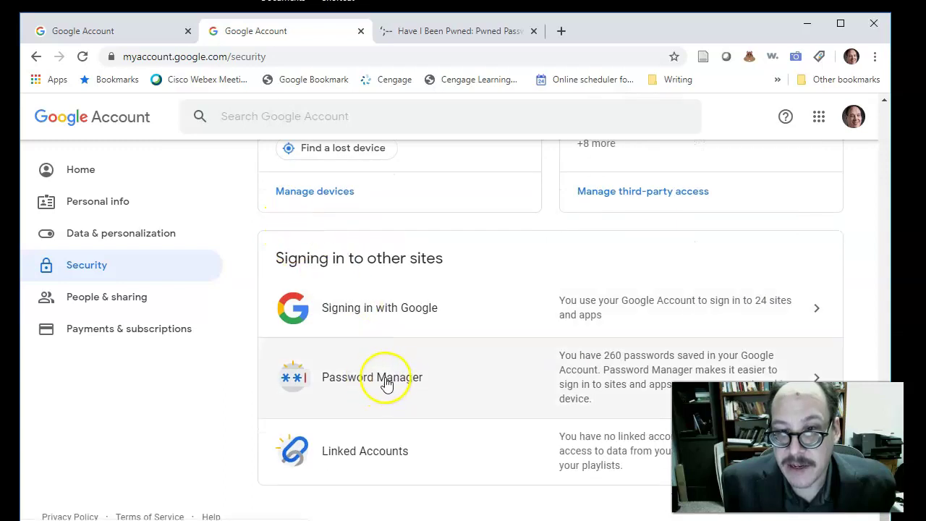
click(375, 382)
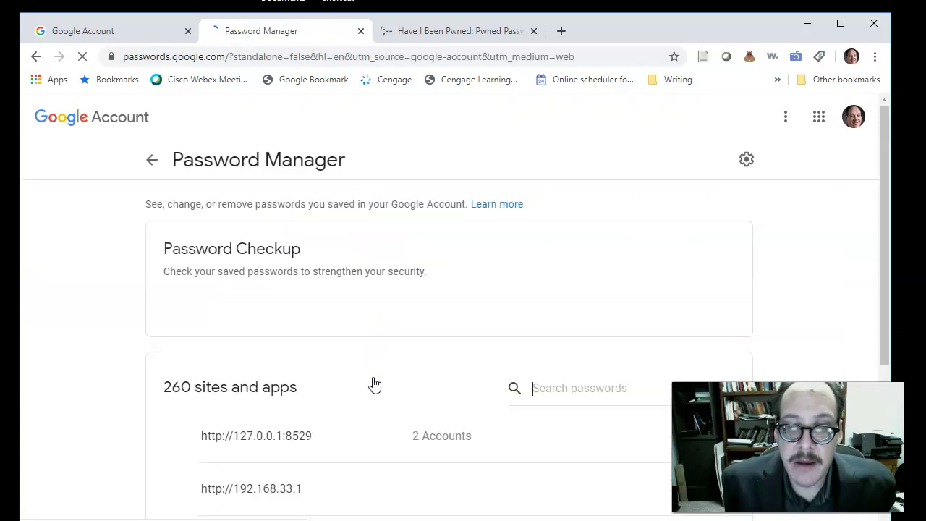
Start a Password Checkup of the passwords saved in the Google Account
click(367, 366)
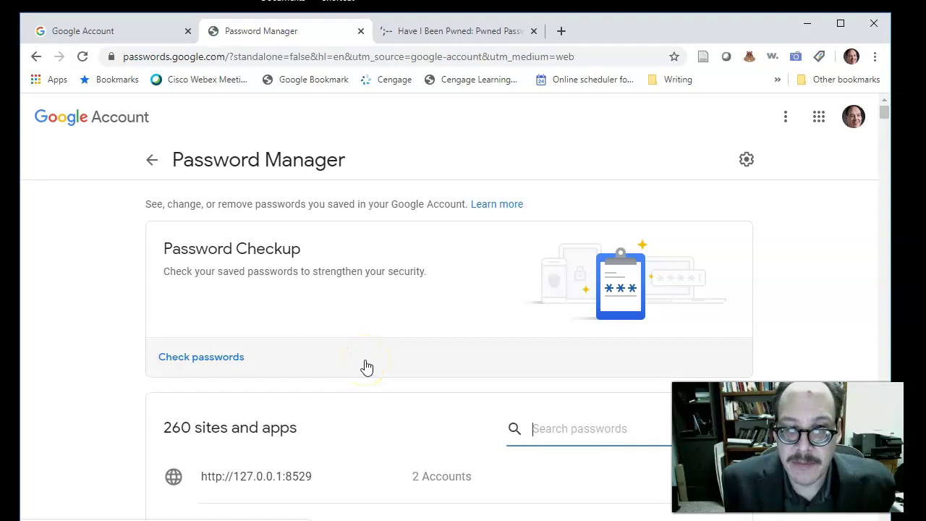
scroll(367, 368, down, 2)
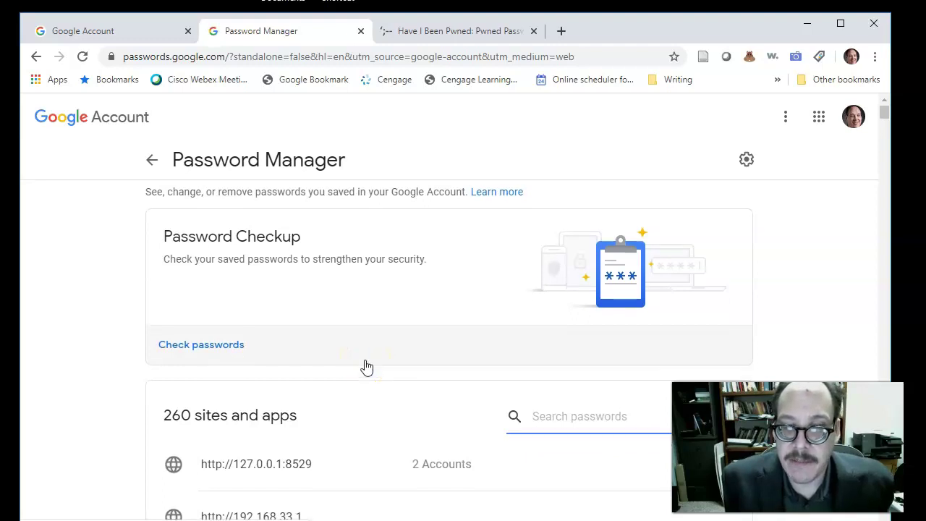
click(311, 355)
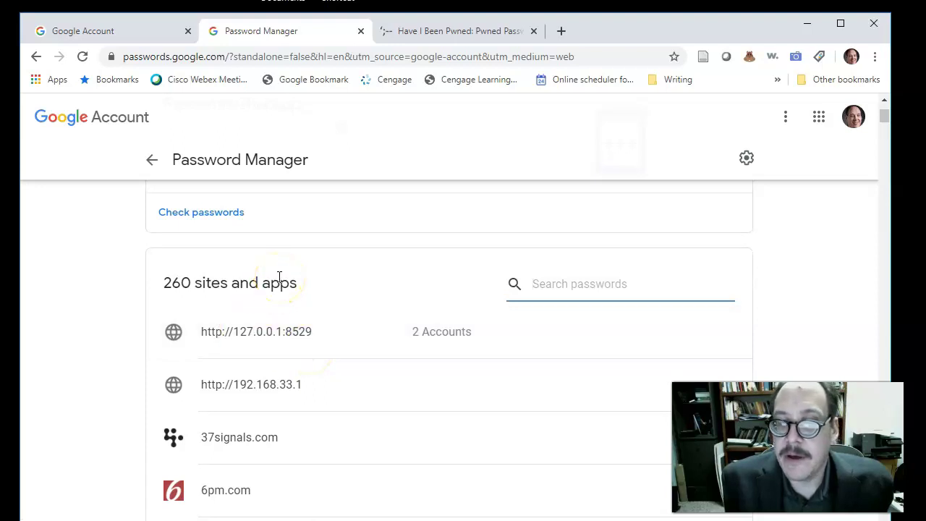
scroll(279, 275, up, 1)
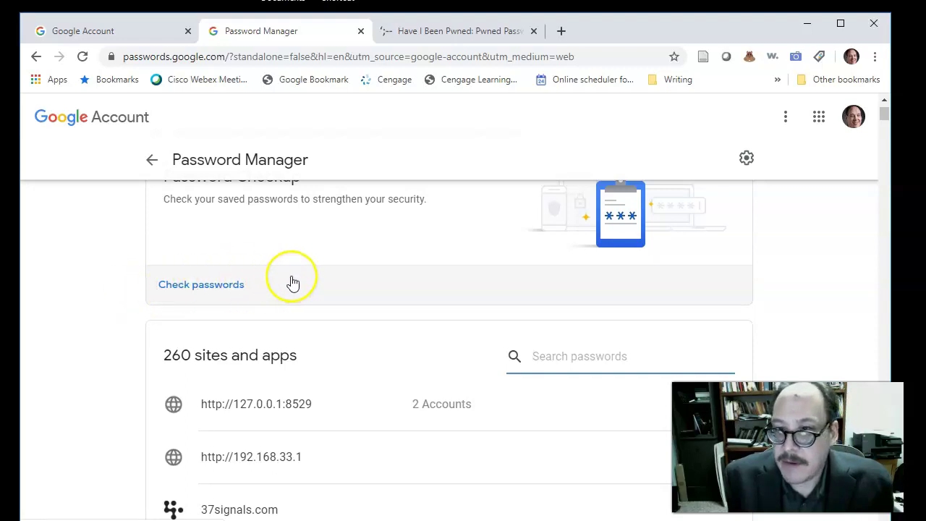
click(201, 286)
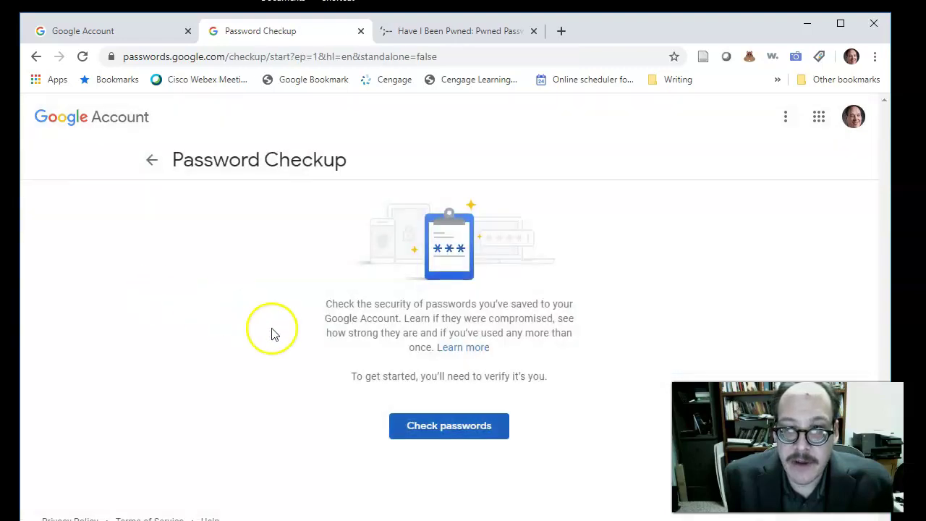
click(419, 427)
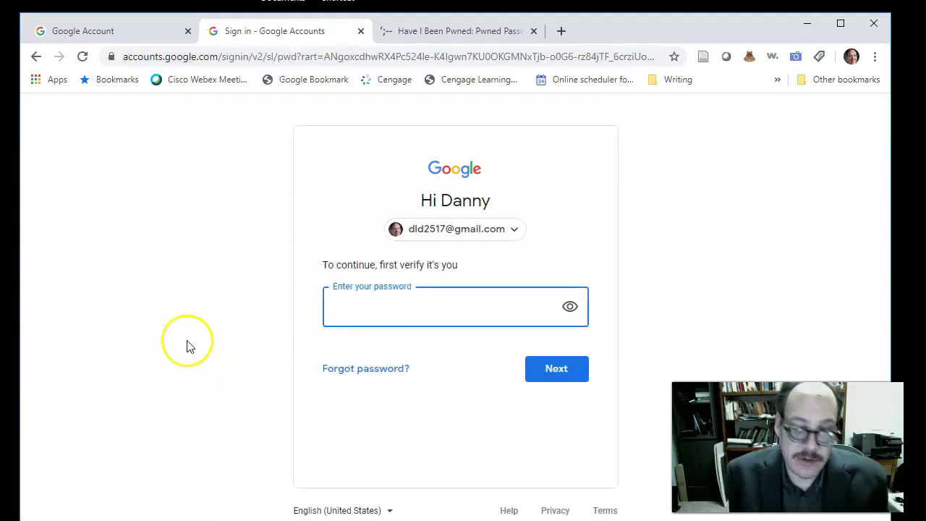
Verify the account owner's identity with the account password and review the Password Checkup summary
text(••••)
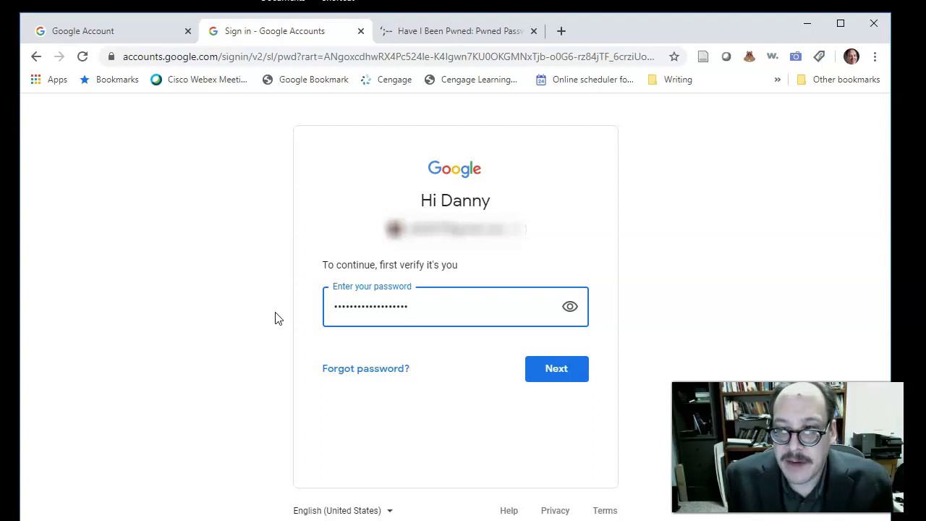
click(544, 369)
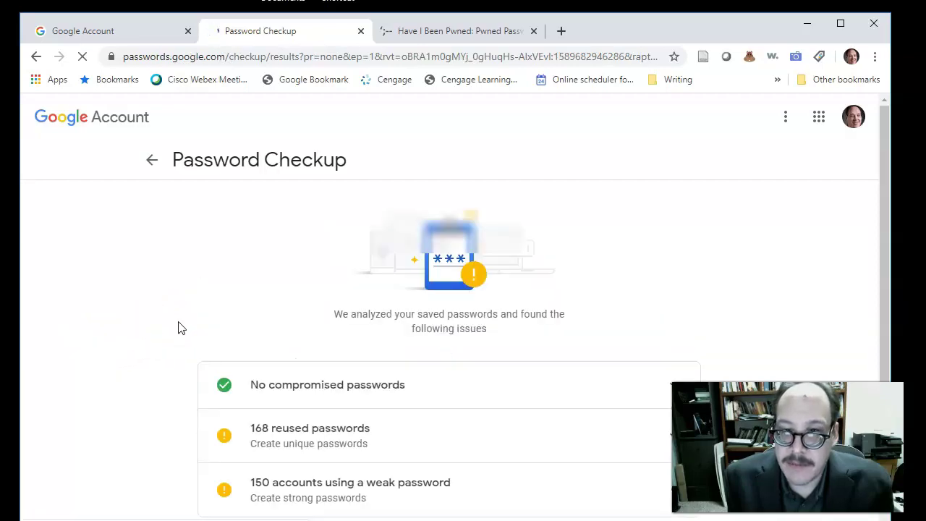
scroll(181, 328, down, 1)
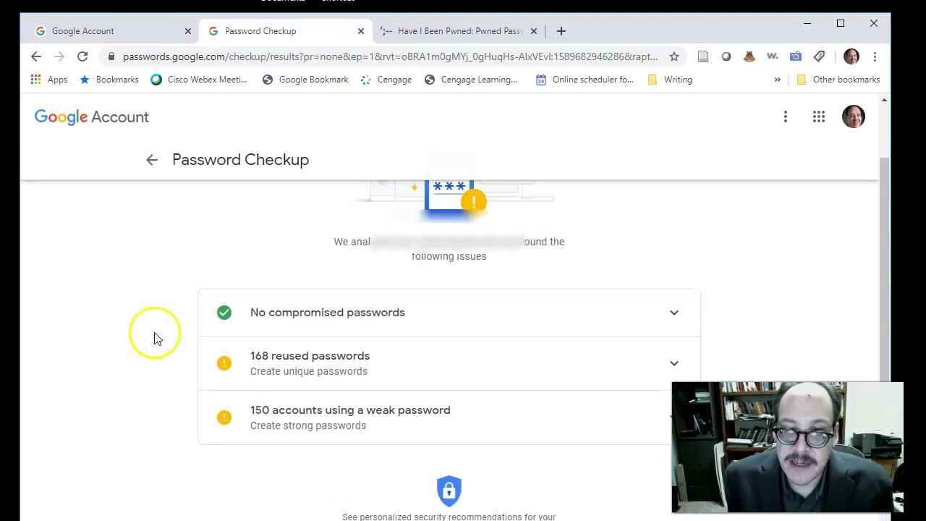
scroll(156, 339, down, 1)
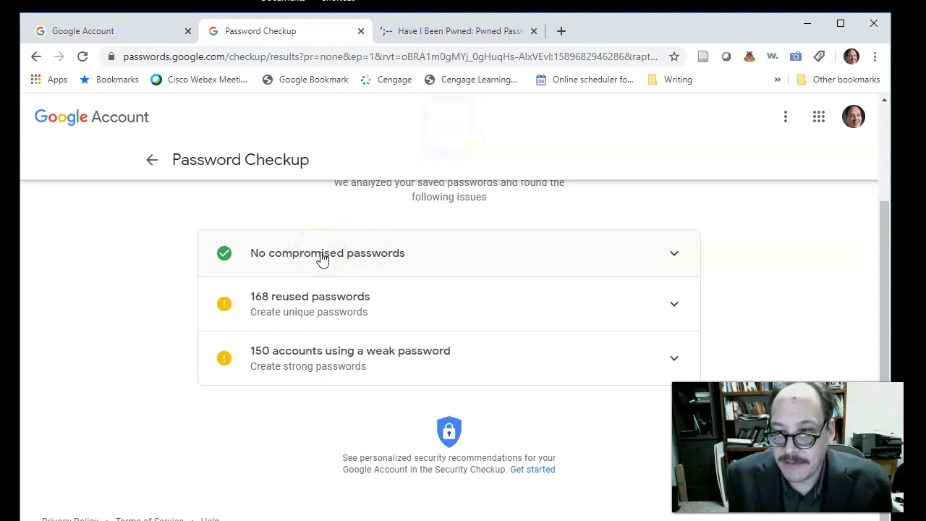
Expand the accounts using a weak password and examine which sites are listed
click(291, 366)
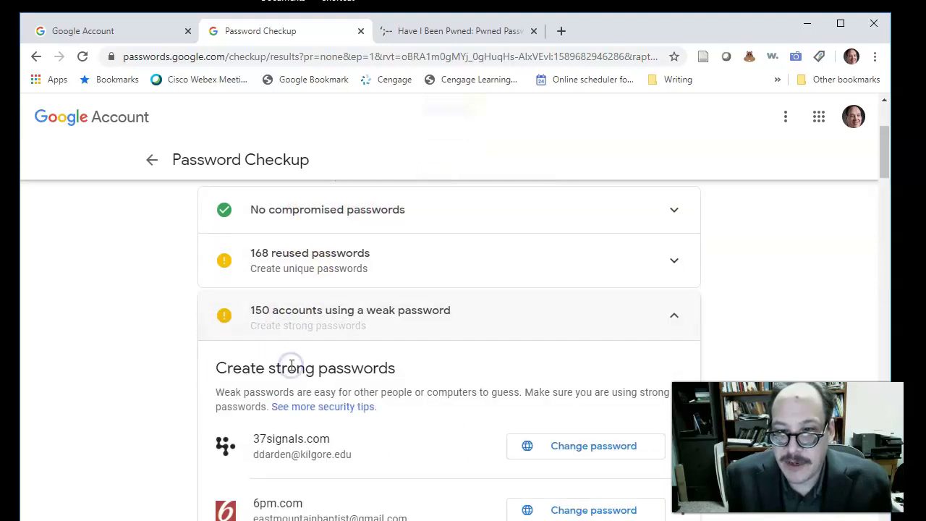
scroll(268, 358, down, 7)
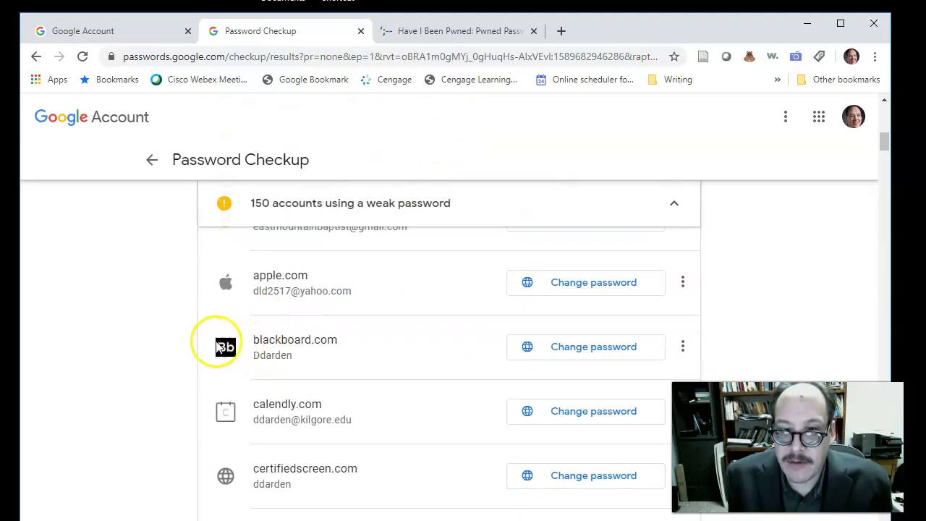
scroll(191, 348, down, 4)
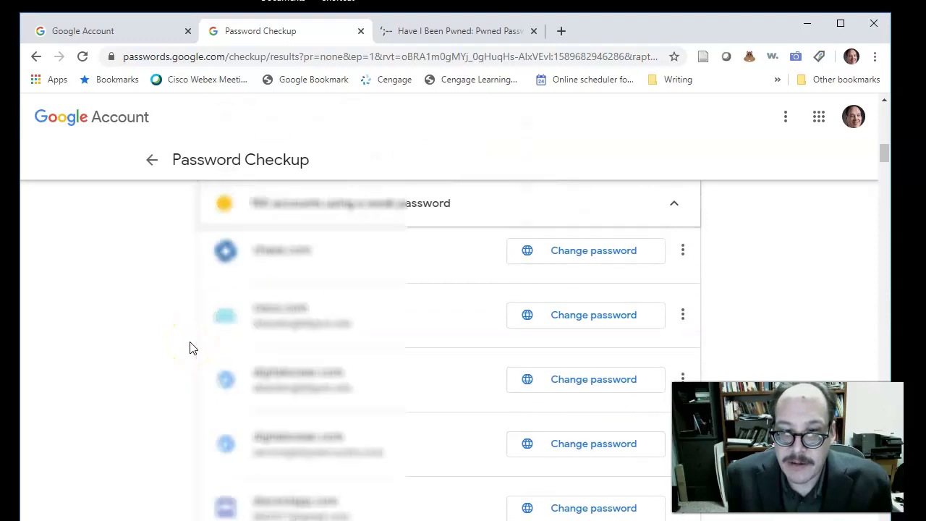
scroll(191, 348, down, 6)
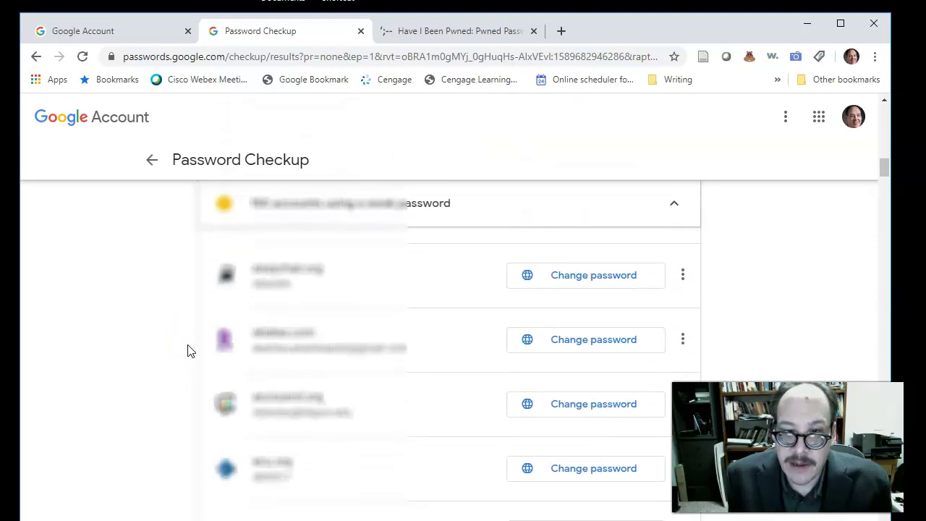
scroll(191, 350, down, 2)
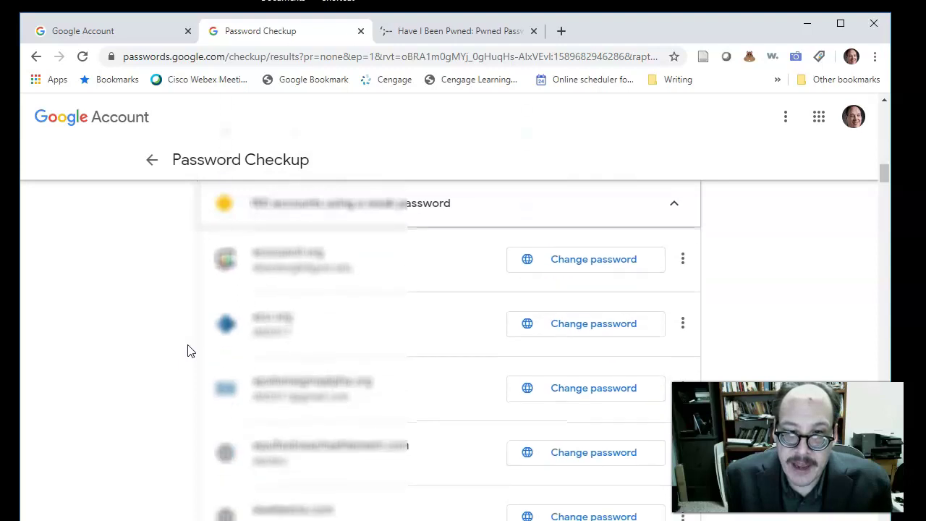
scroll(187, 351, down, 2)
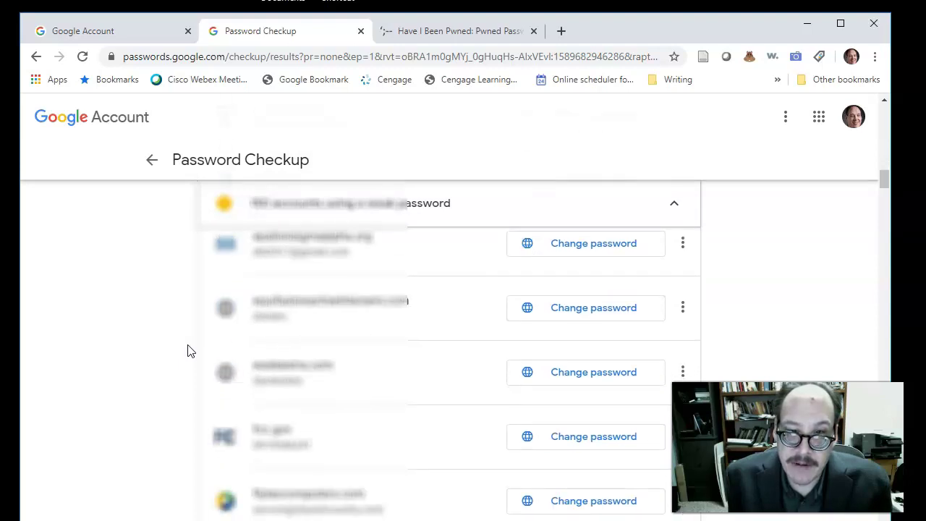
click(221, 373)
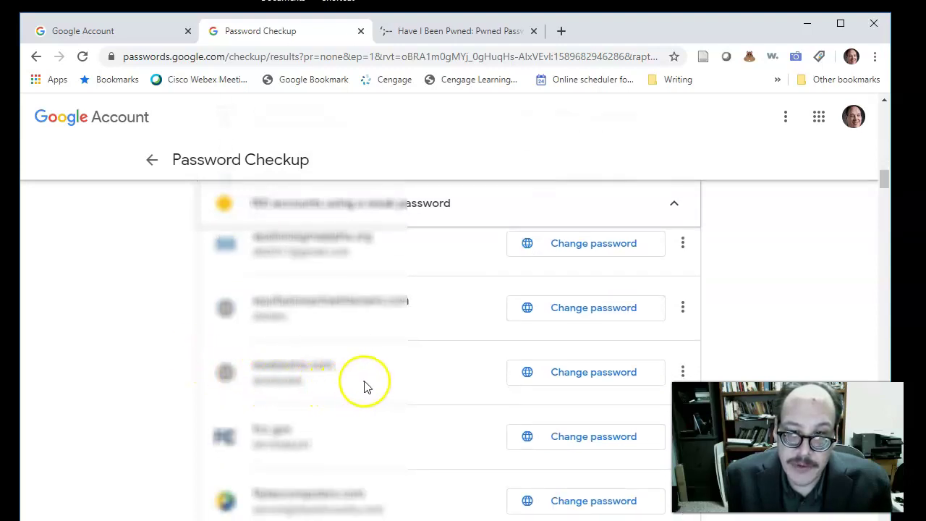
scroll(388, 382, down, 1)
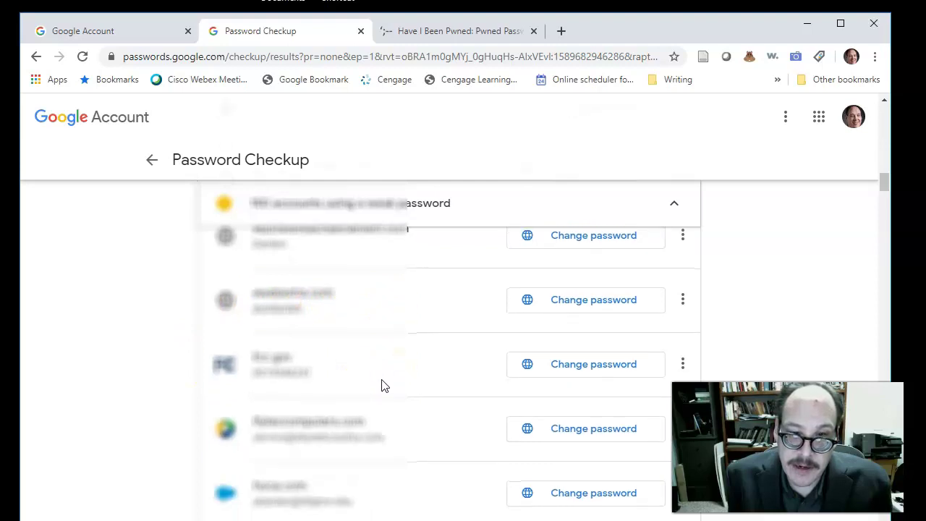
scroll(383, 385, down, 2)
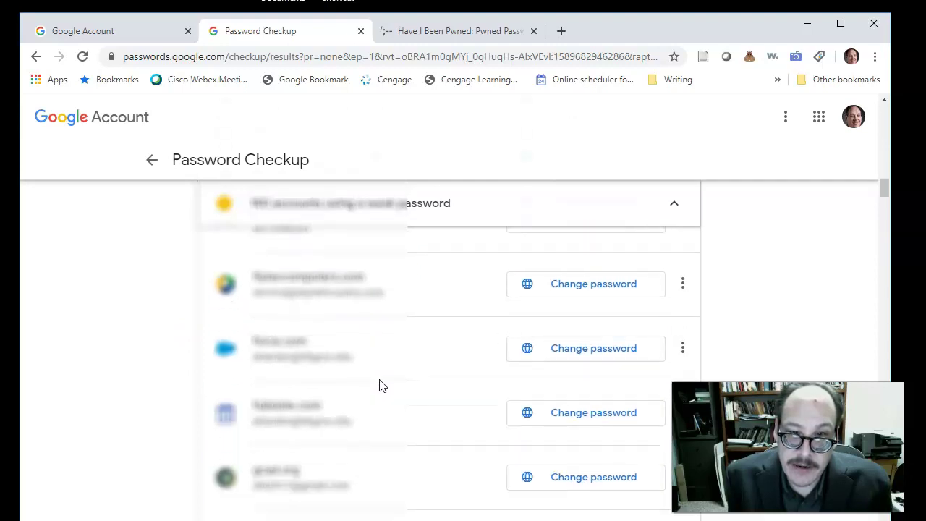
scroll(382, 385, down, 2)
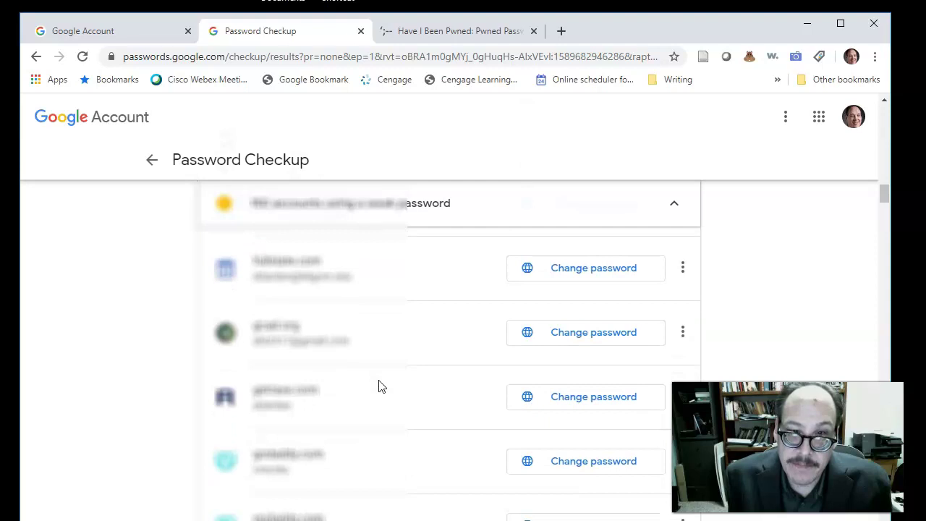
scroll(382, 386, down, 2)
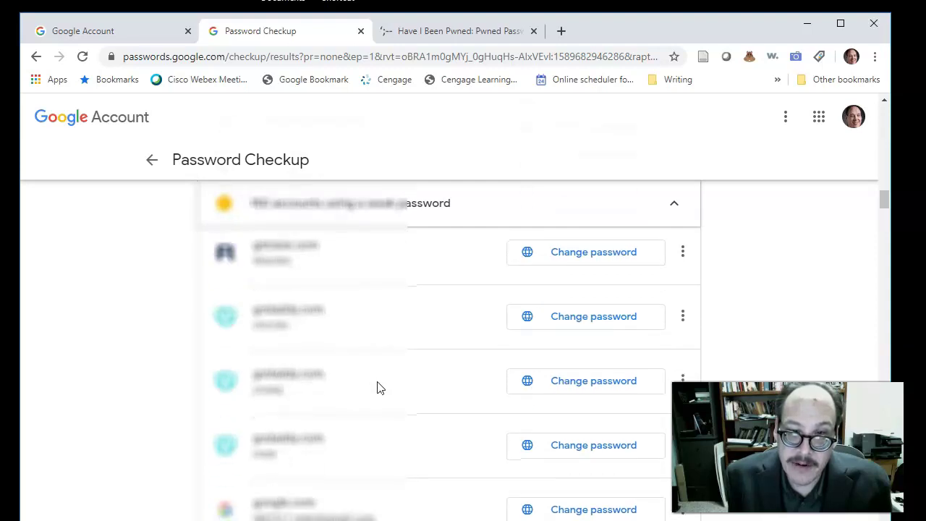
scroll(377, 388, down, 1)
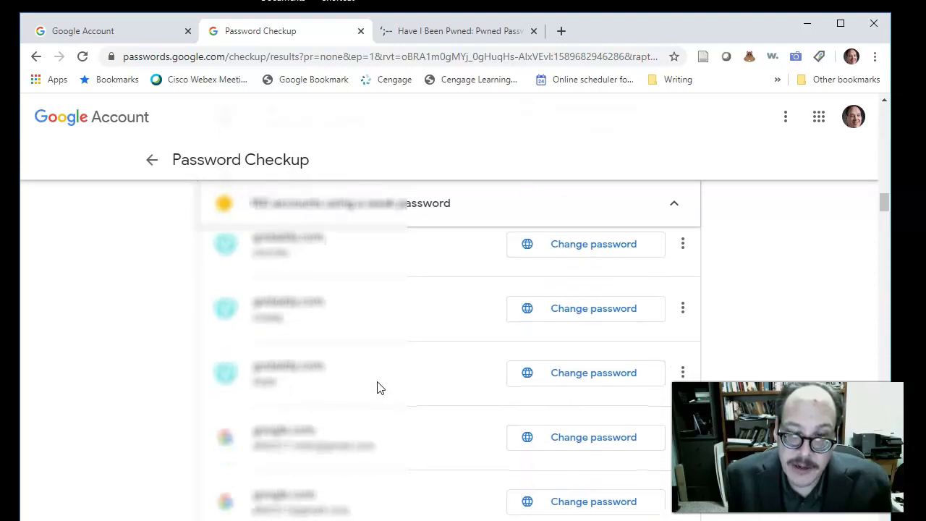
scroll(377, 388, down, 2)
scroll(377, 388, down, 1)
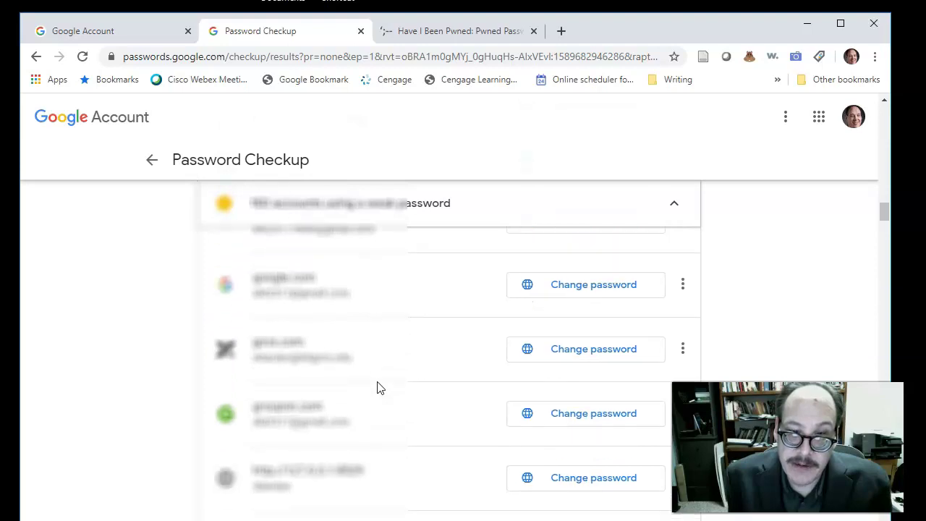
scroll(377, 387, down, 3)
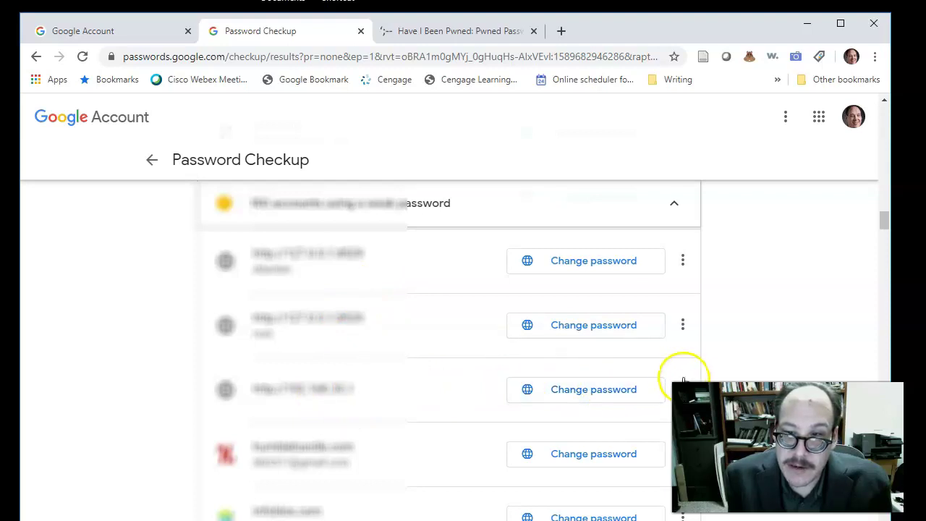
scroll(652, 354, down, 1)
click(684, 320)
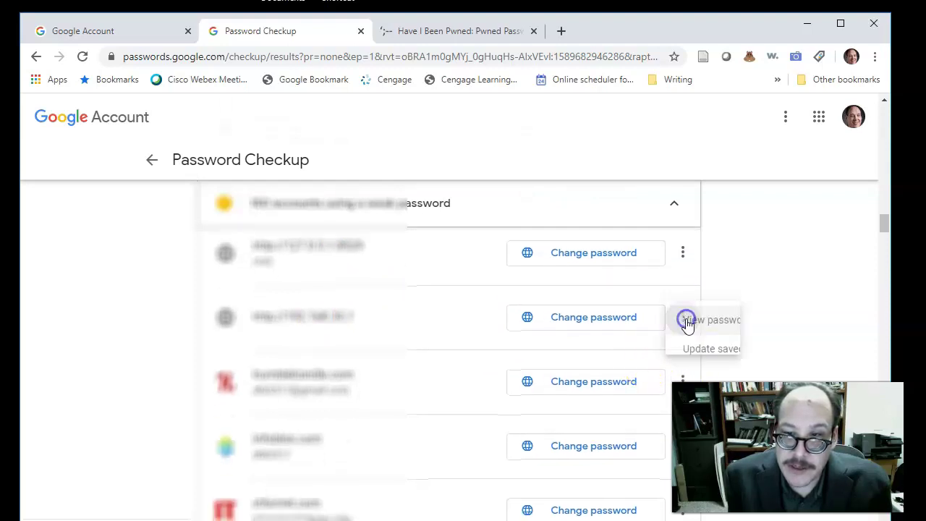
scroll(688, 324, down, 1)
click(688, 319)
click(529, 382)
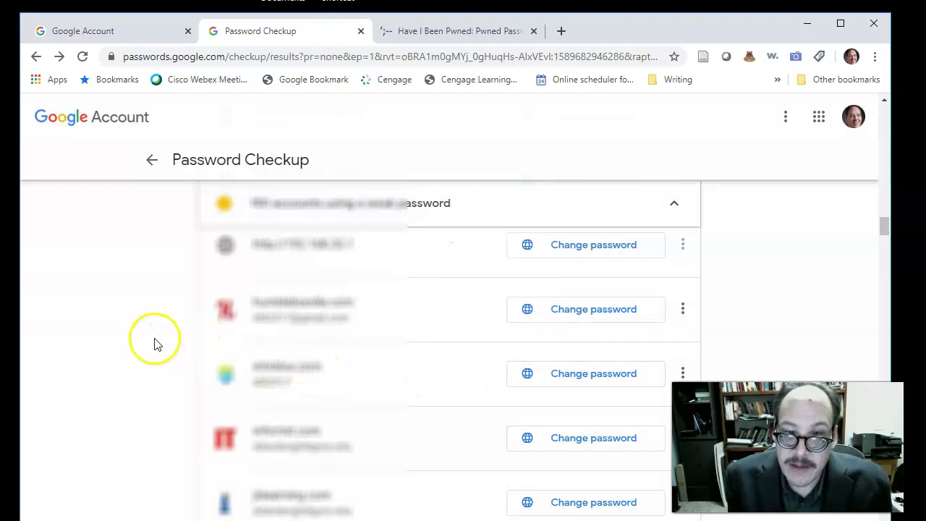
scroll(209, 346, down, 2)
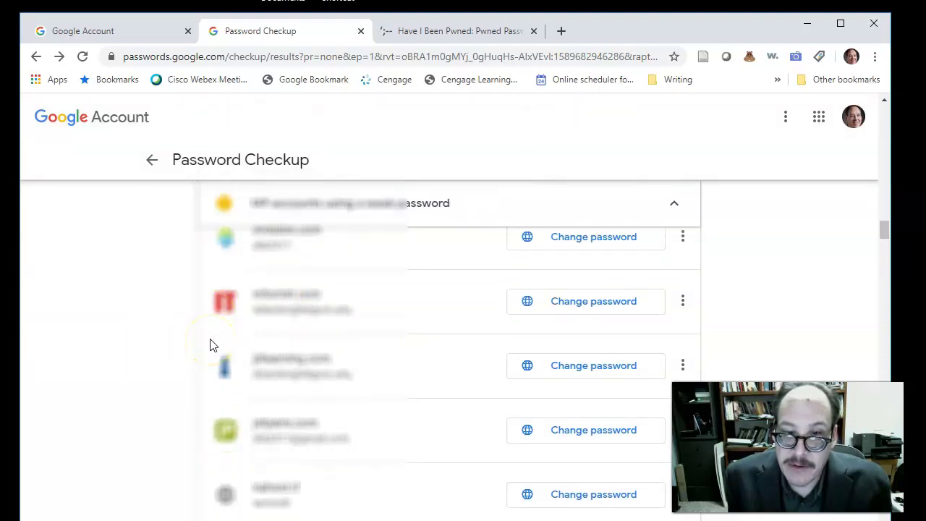
Open the password change site for the weak jetpens.com entry and log in to the JetPens account with the saved credentials
scroll(210, 345, down, 2)
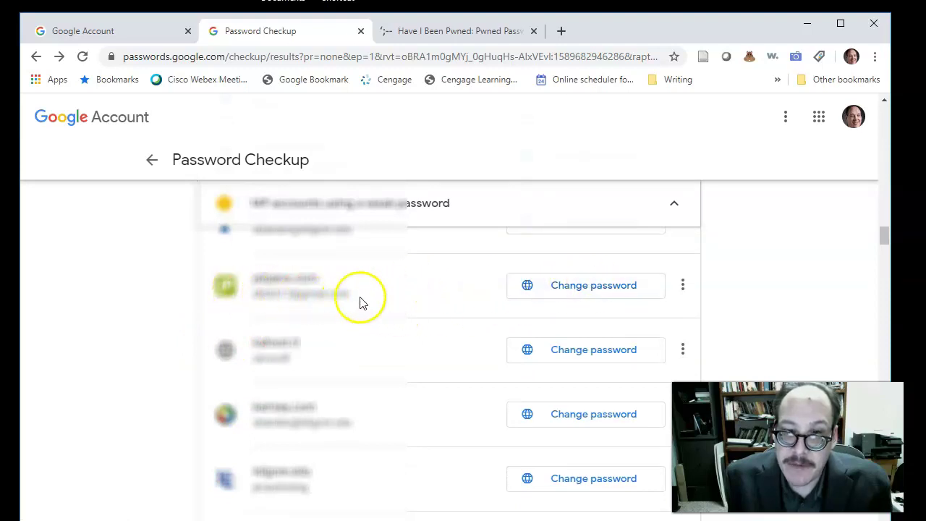
click(603, 296)
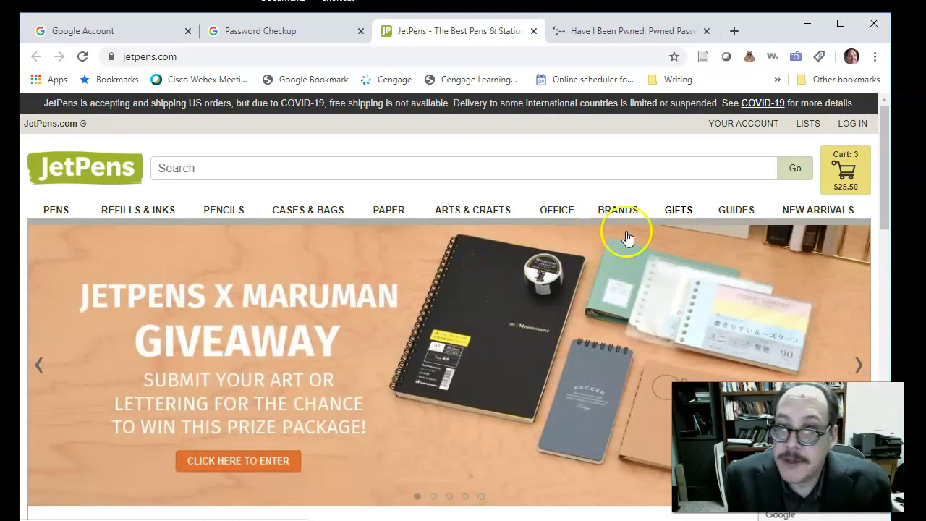
click(852, 125)
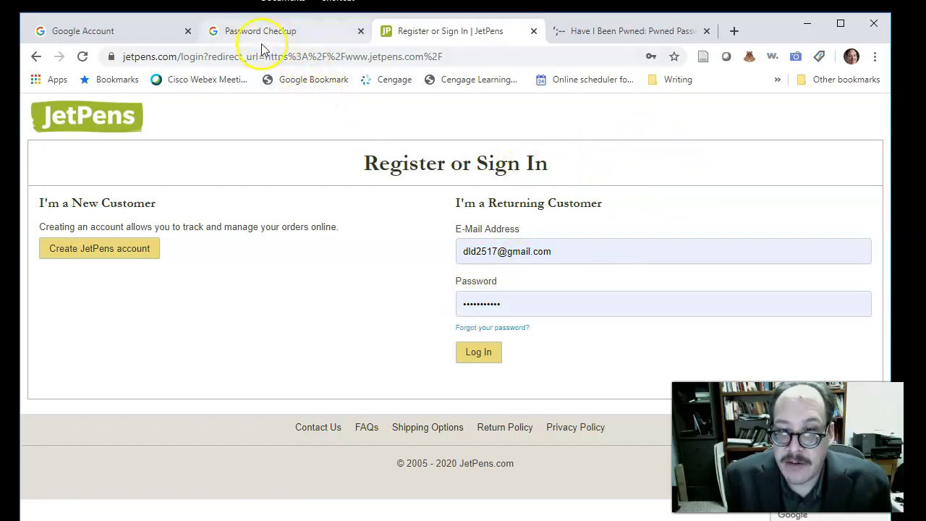
click(476, 352)
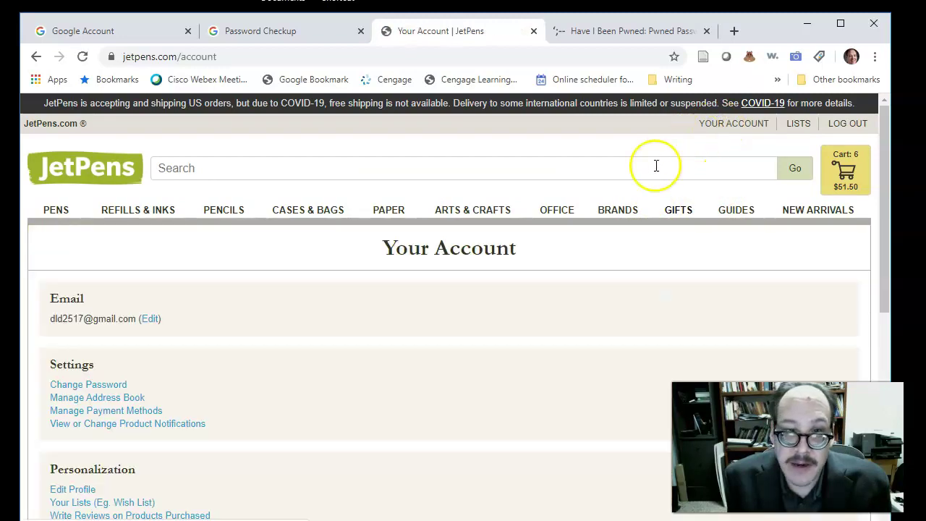
mouse_move(557, 210)
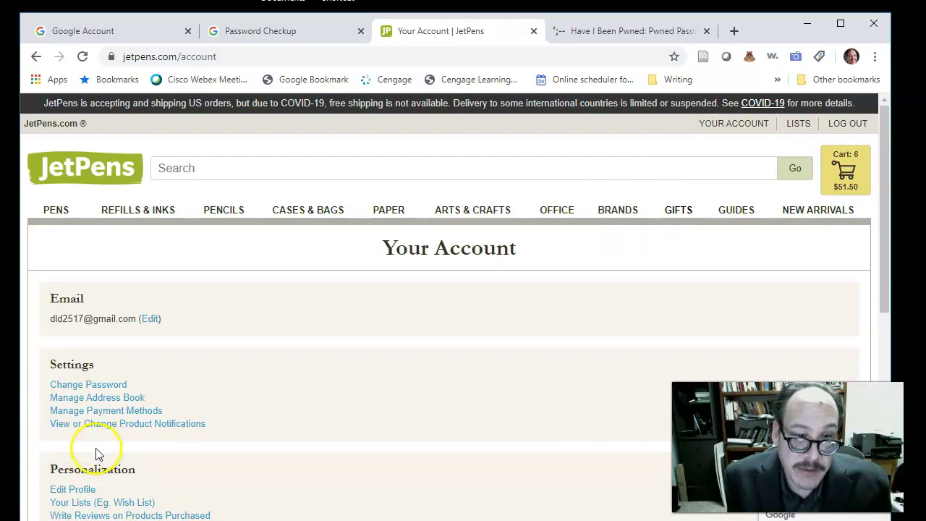
Open the JetPens password change form and fill in the saved current password and the browser's suggested strong new password
click(98, 388)
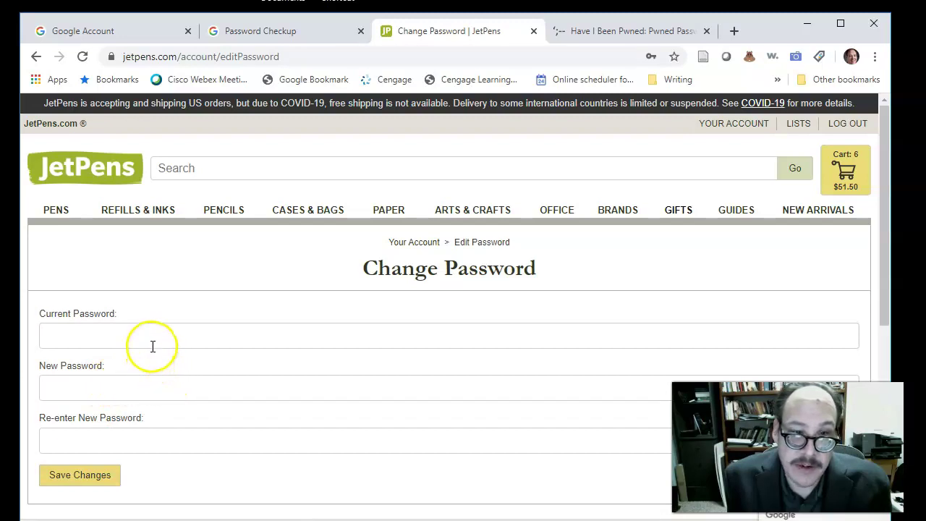
click(155, 341)
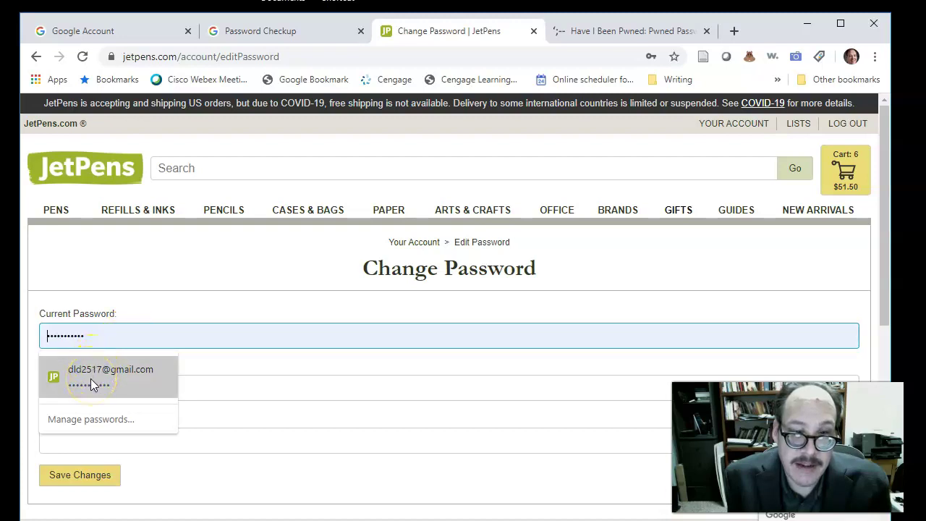
click(130, 379)
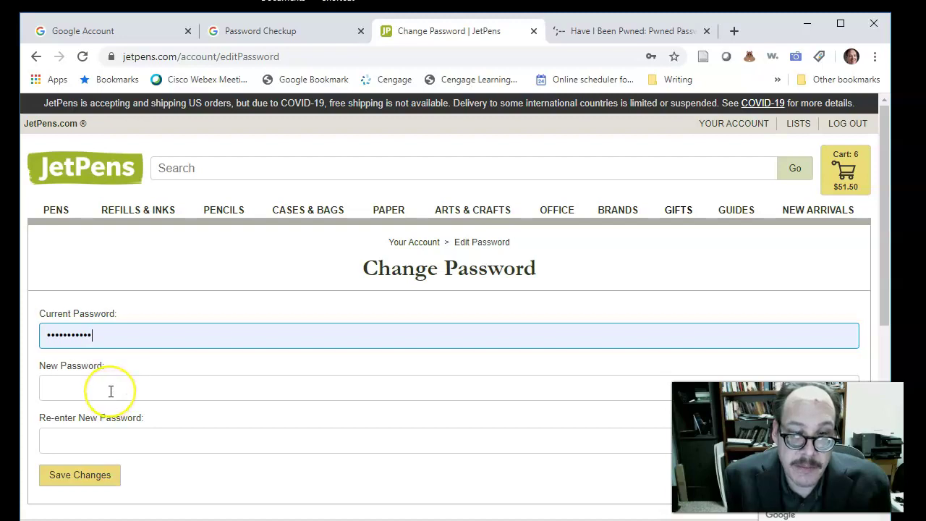
click(111, 391)
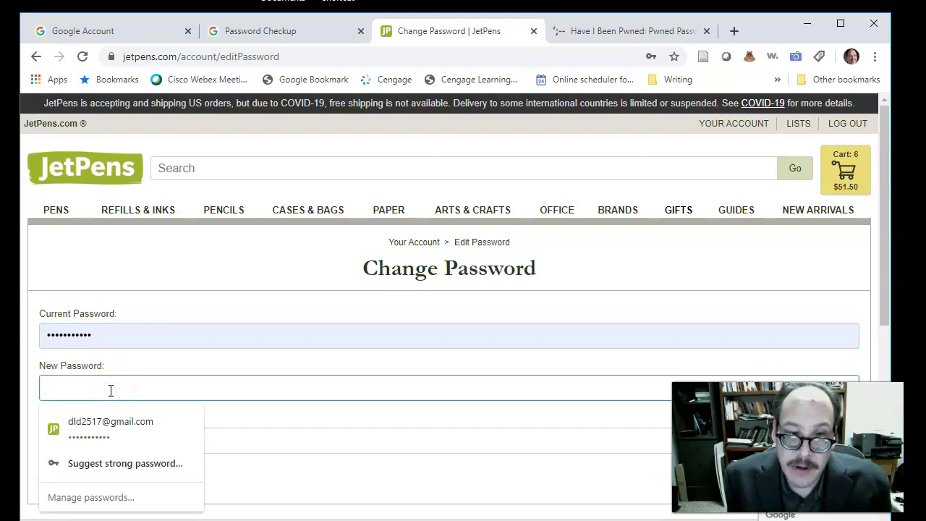
click(106, 464)
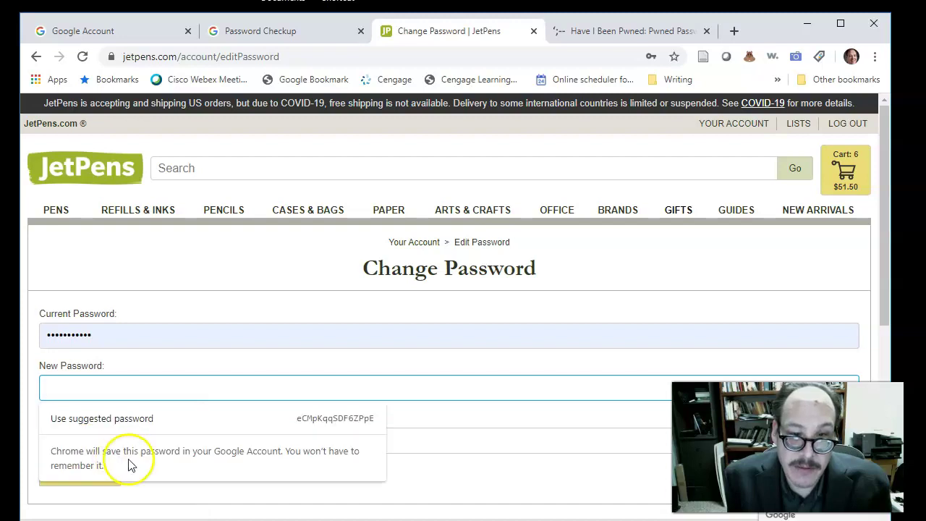
click(313, 420)
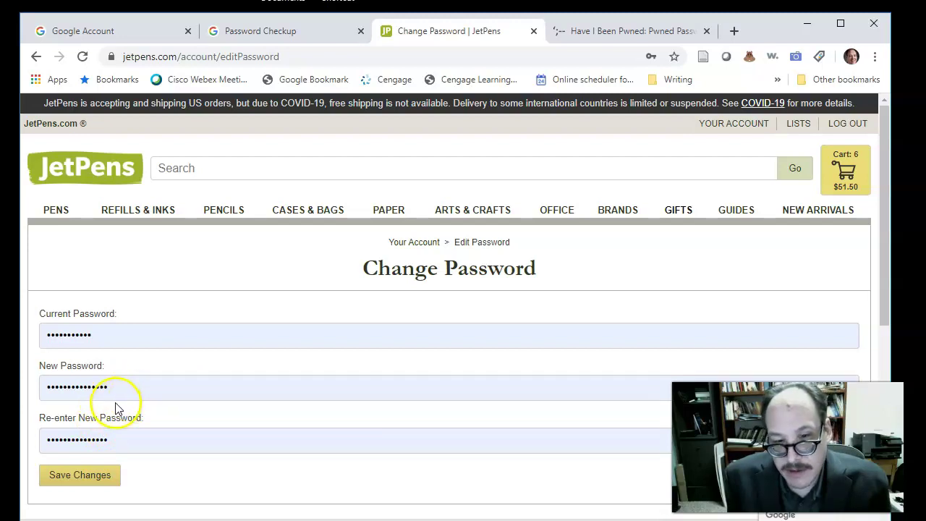
Save the JetPens password change, update the password stored in the Google Account, and return to Password Checkup
click(92, 477)
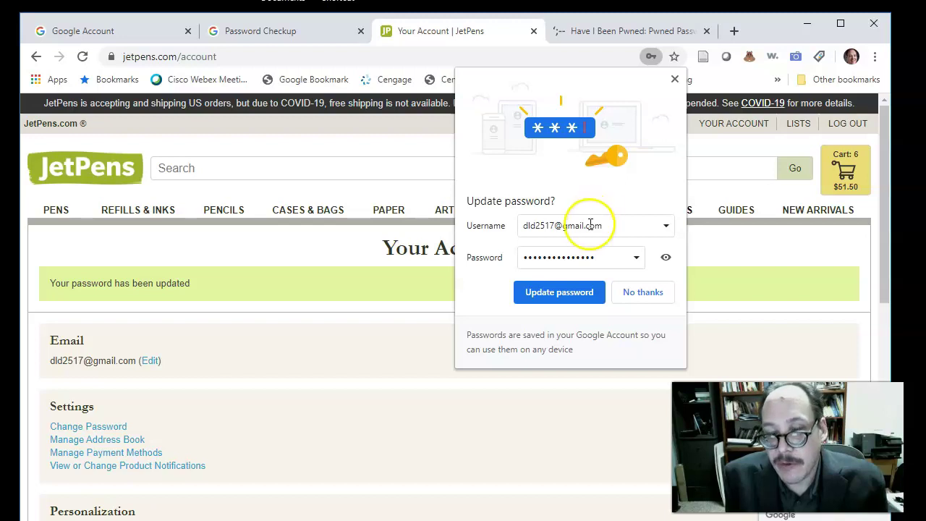
click(542, 292)
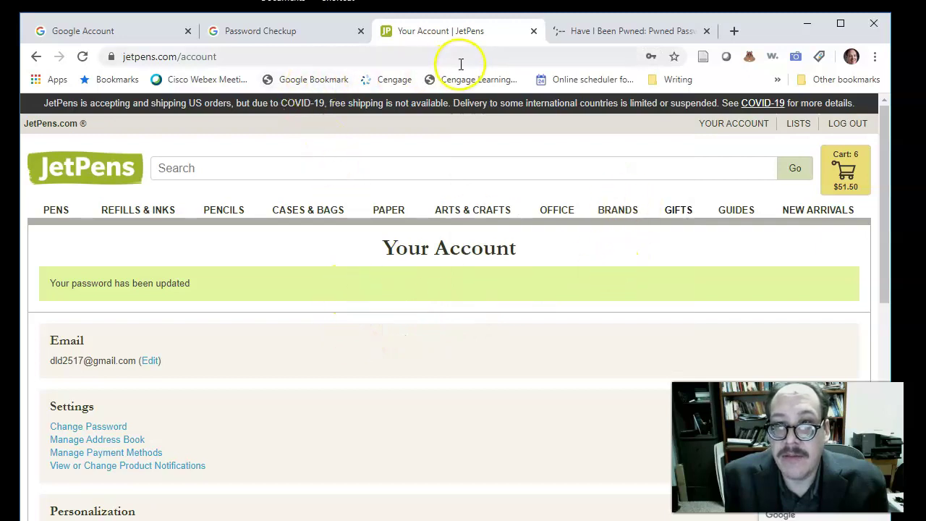
click(534, 32)
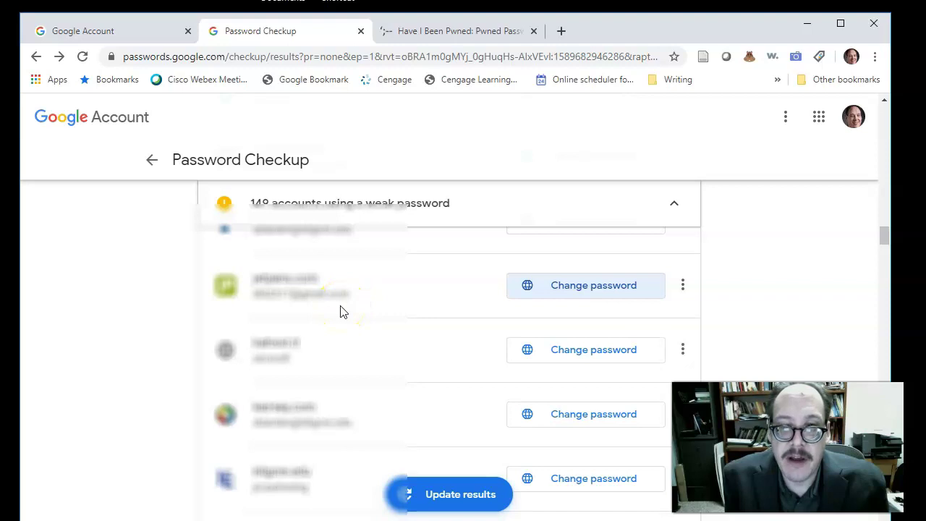
Examine the form for updating the saved librarycat.org password and cancel it without changes
scroll(355, 313, down, 2)
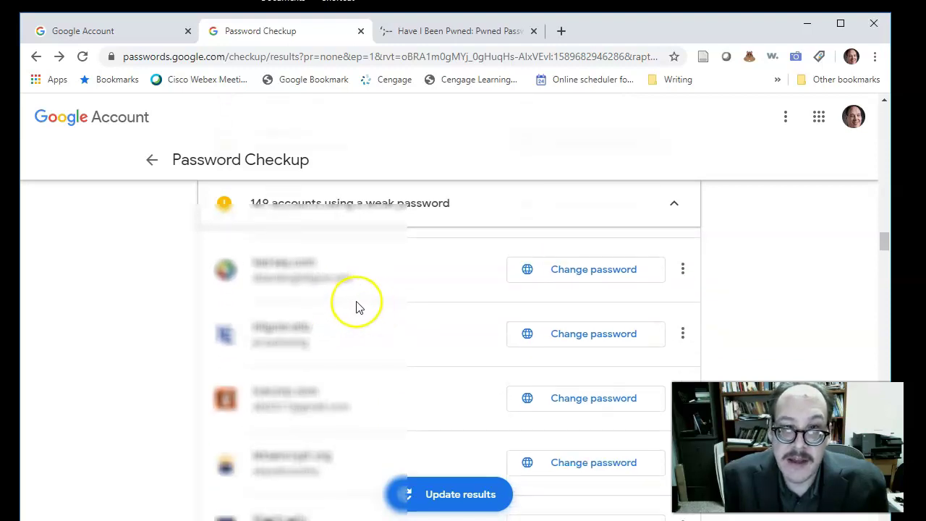
scroll(363, 303, down, 2)
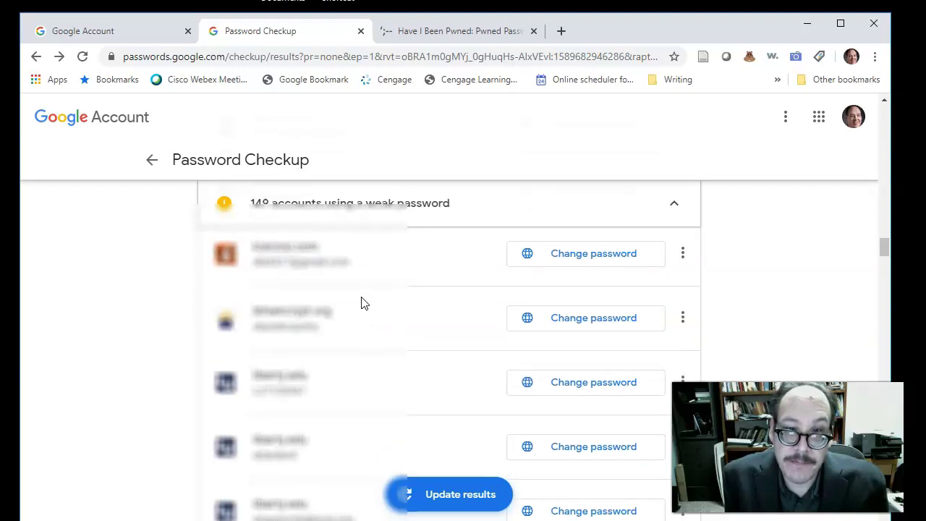
scroll(364, 303, down, 2)
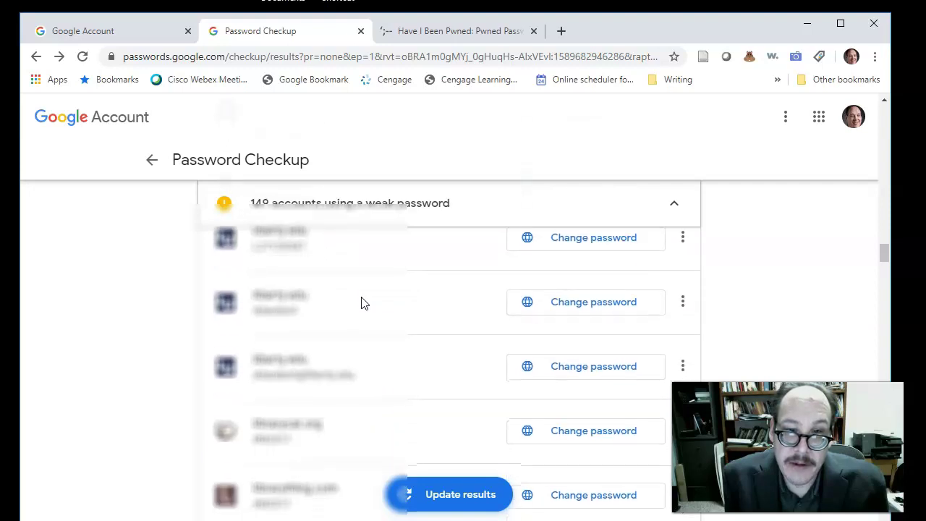
scroll(369, 301, down, 2)
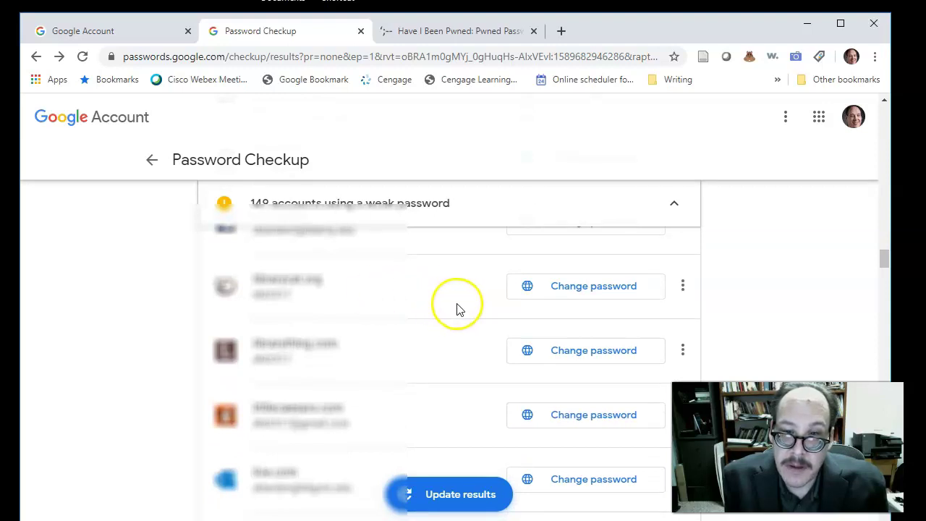
click(683, 286)
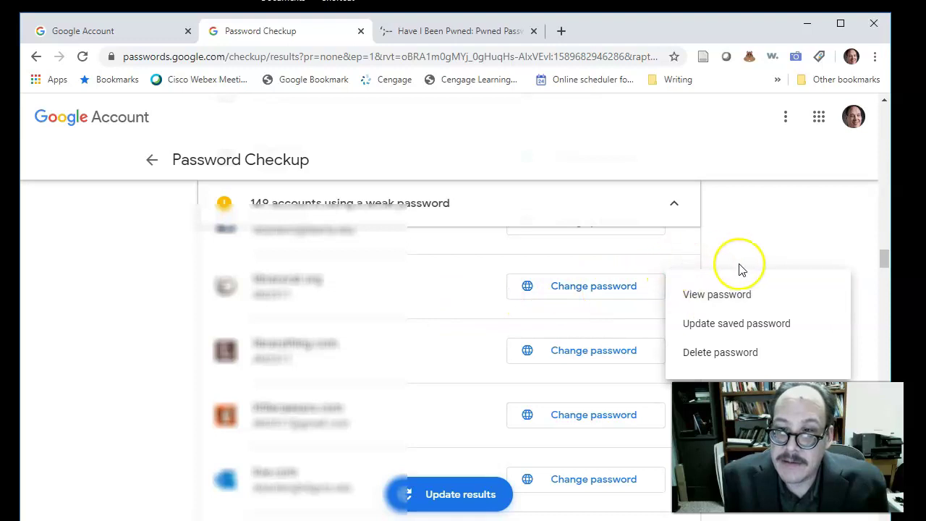
click(738, 266)
click(683, 290)
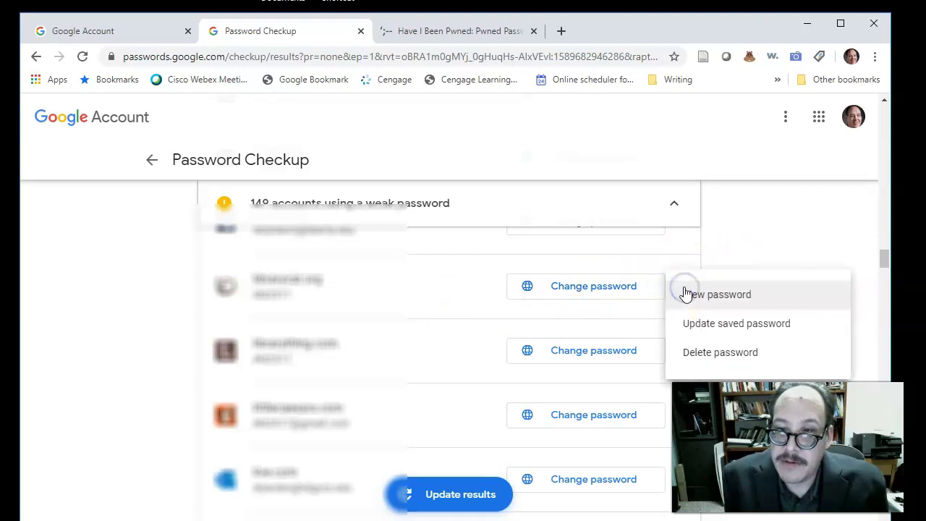
click(693, 328)
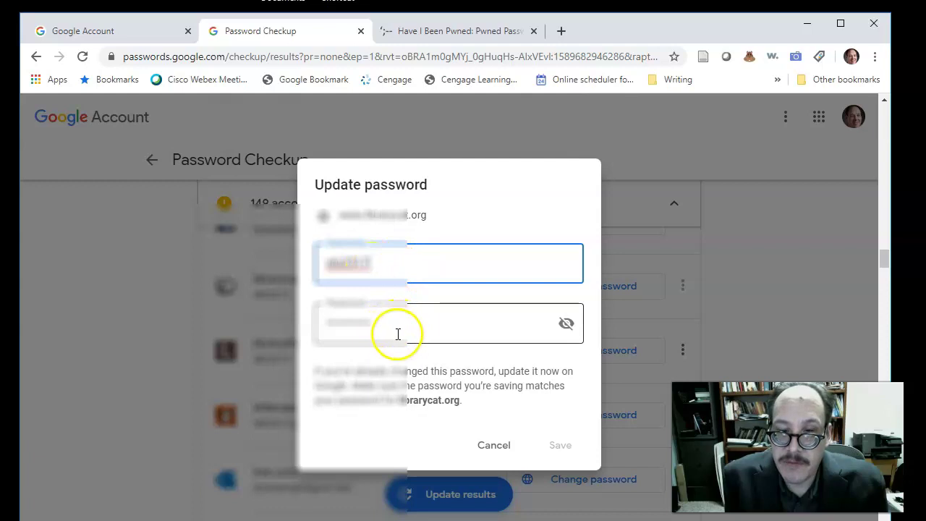
click(496, 446)
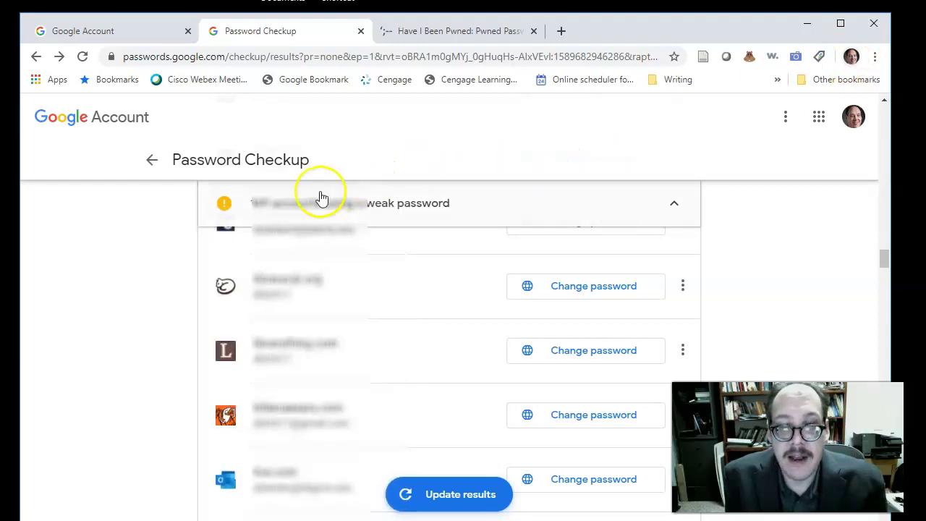
View the saved password of the littlecaesars.com entry among the weak passwords, and return to the list
scroll(406, 201, down, 1)
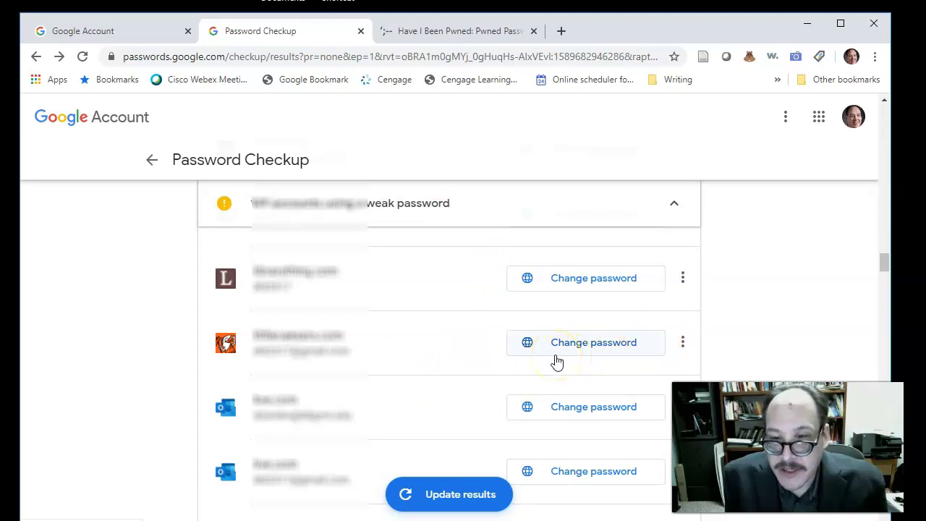
click(681, 343)
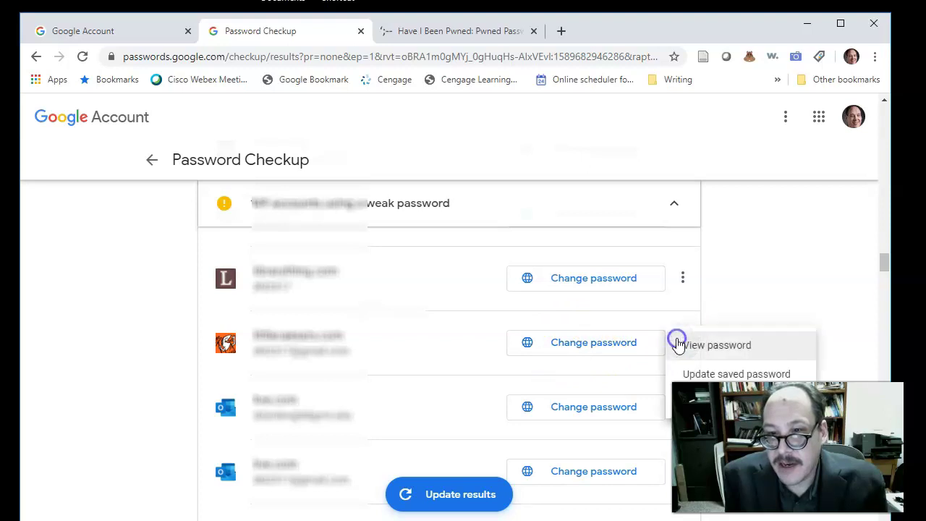
click(708, 352)
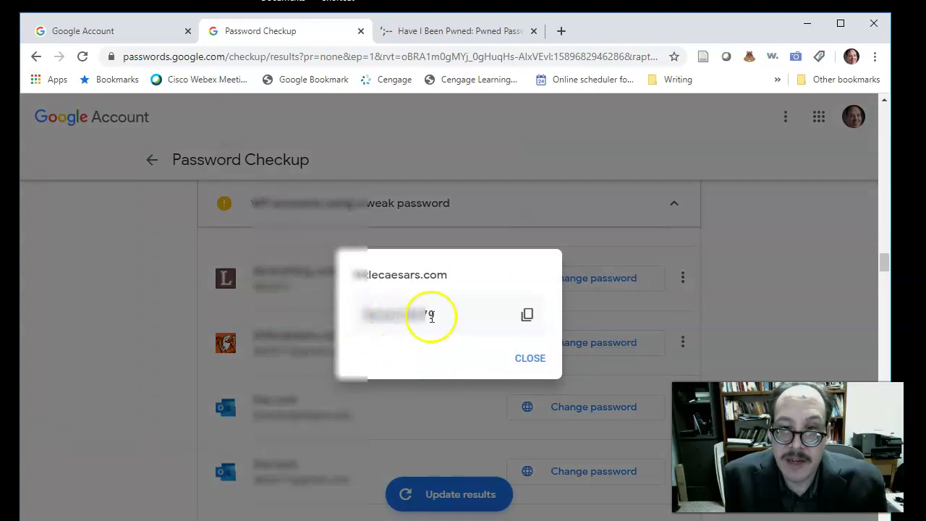
click(531, 359)
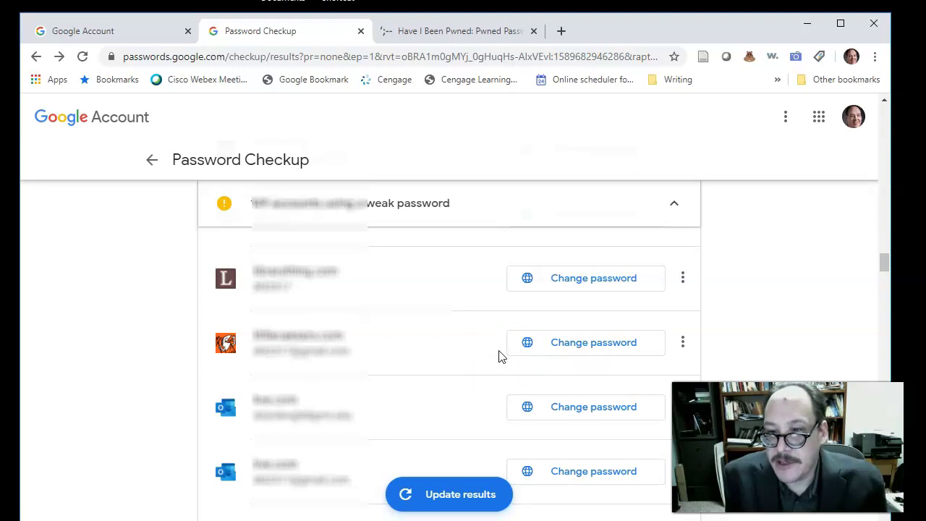
View the saved password of the first live.com entry among the weak passwords, and return to the list
scroll(499, 356, down, 2)
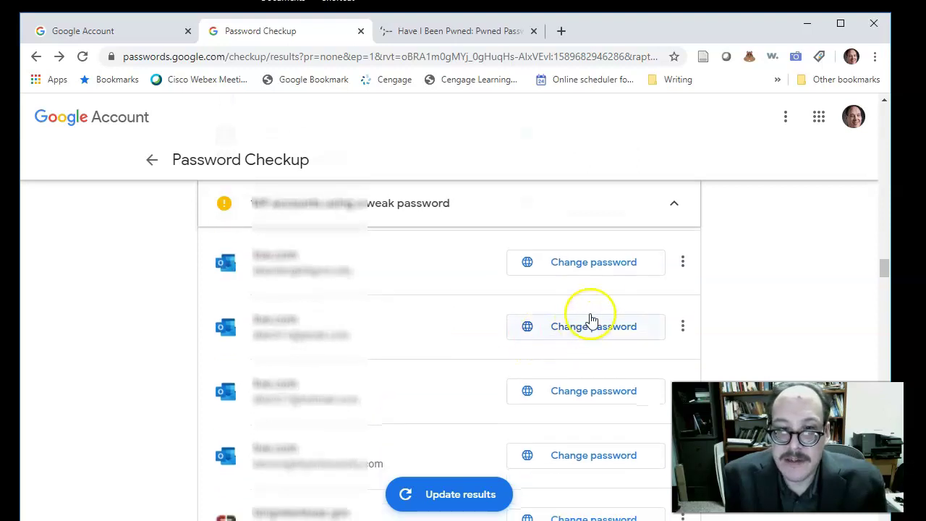
click(682, 262)
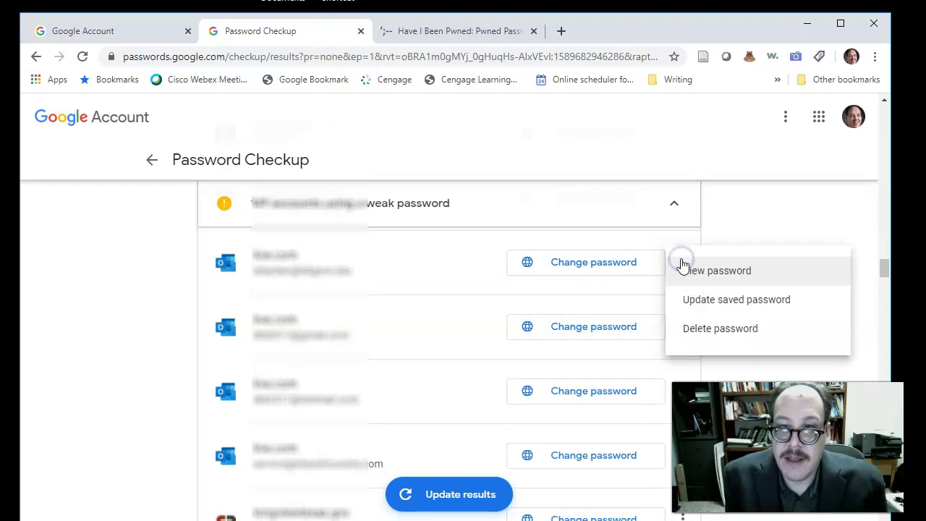
click(692, 274)
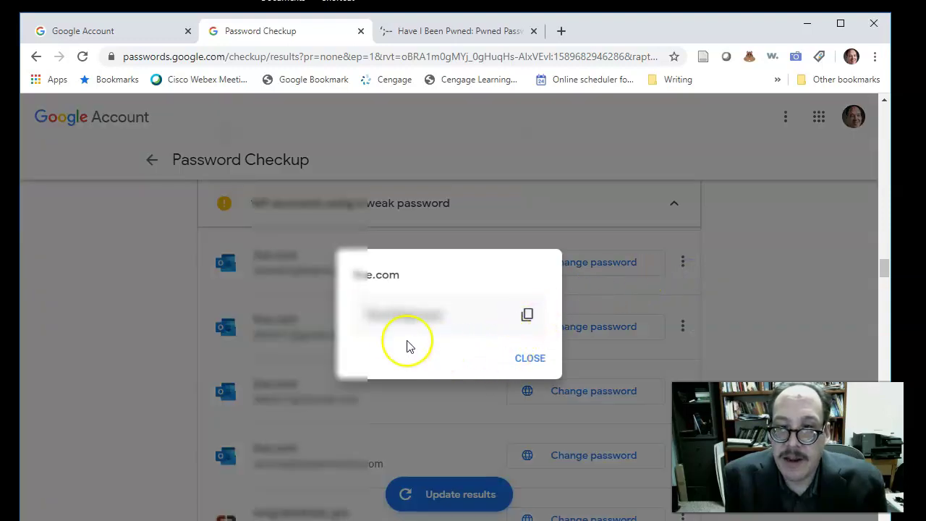
click(529, 360)
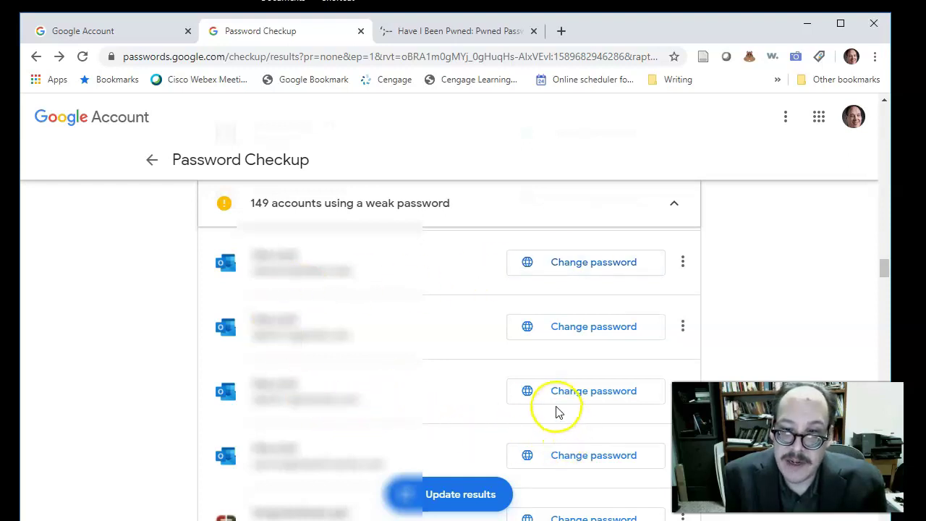
Delete the saved password of the last live.com entry in the weak password list and confirm the deletion
scroll(554, 410, down, 1)
scroll(619, 371, down, 1)
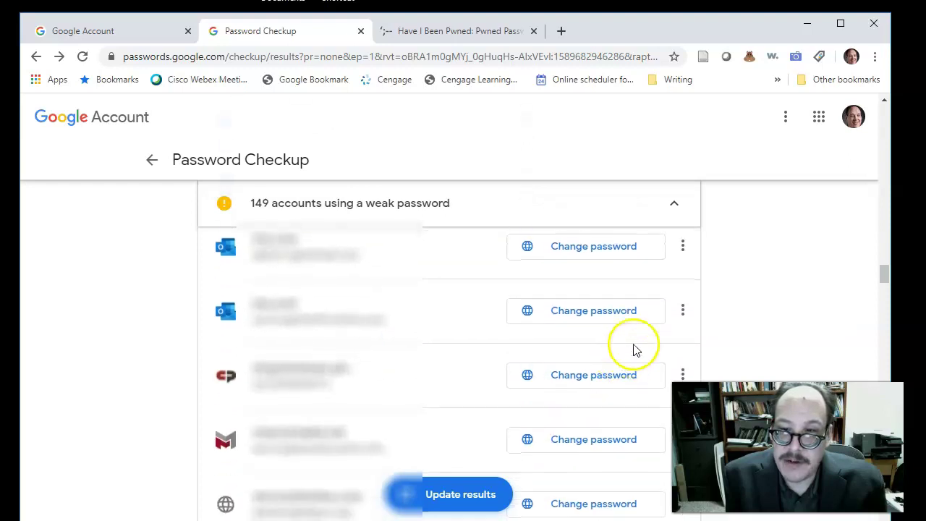
click(684, 311)
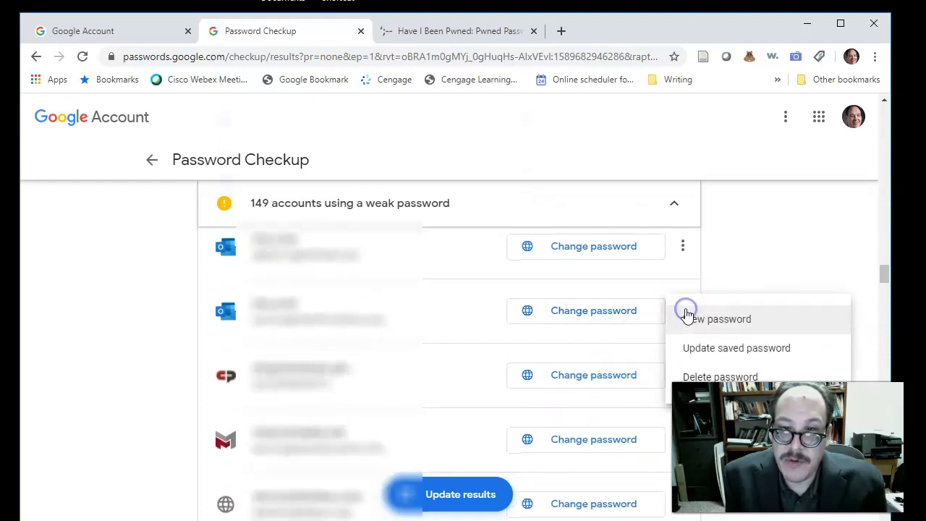
click(691, 374)
click(527, 380)
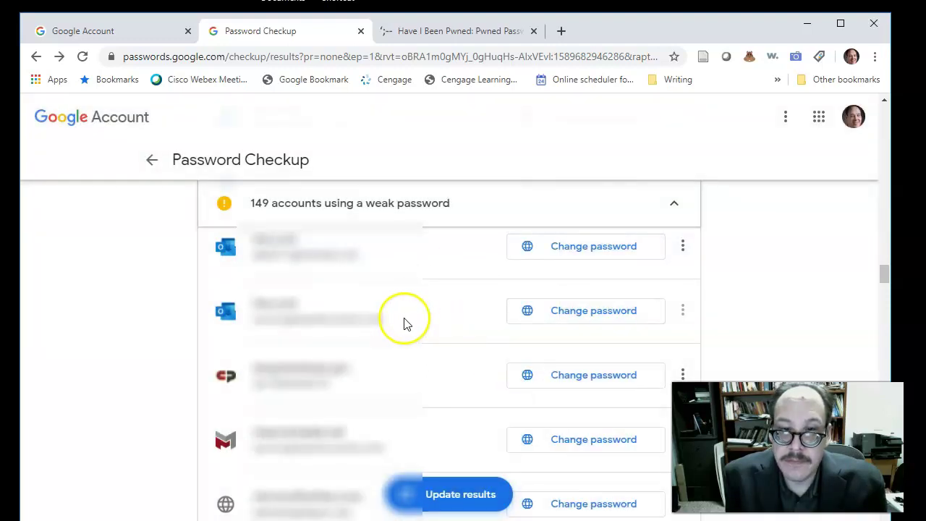
Open the password change site for a live.com entry among the weak passwords and sign in to Microsoft with the suggested account's e-mail and password
scroll(401, 325, up, 2)
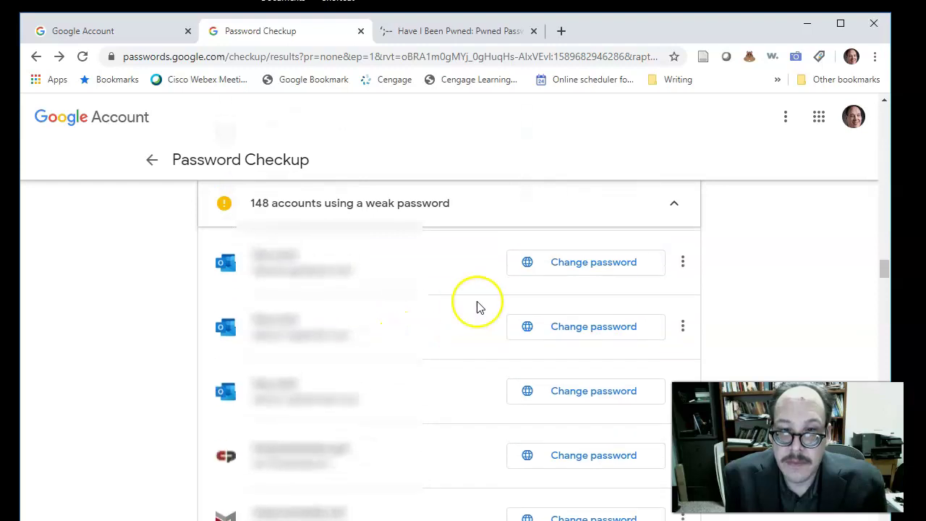
click(584, 264)
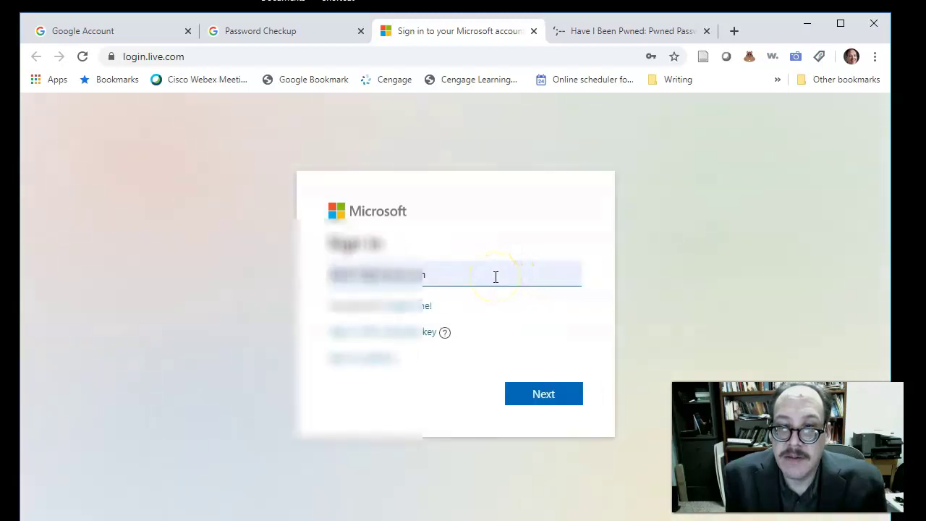
click(495, 277)
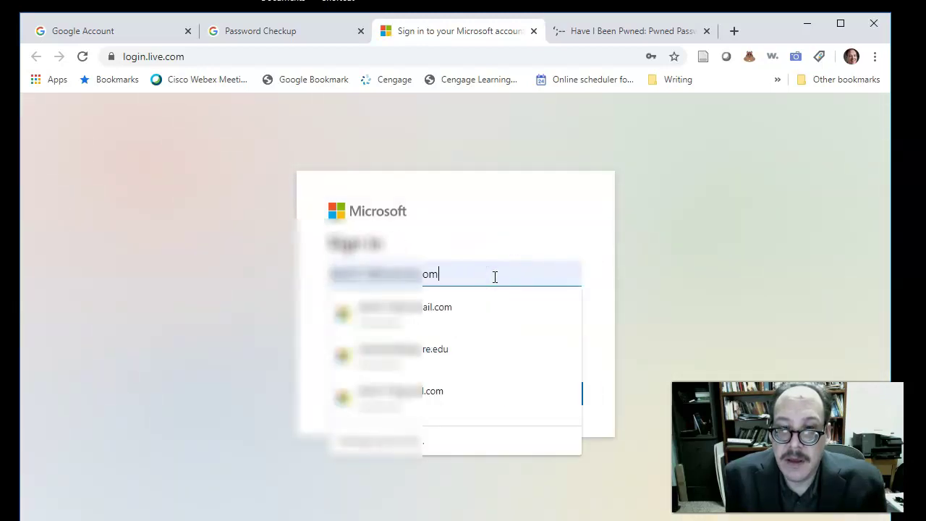
click(491, 275)
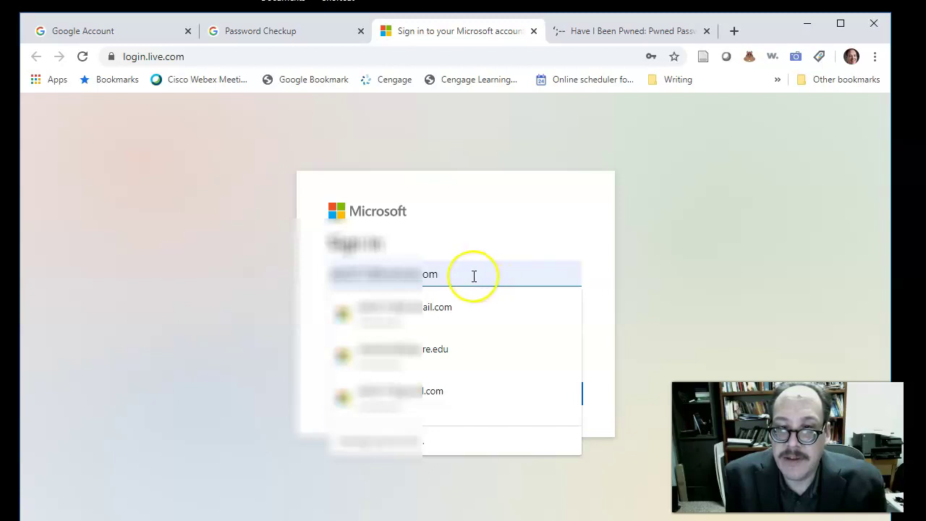
click(445, 402)
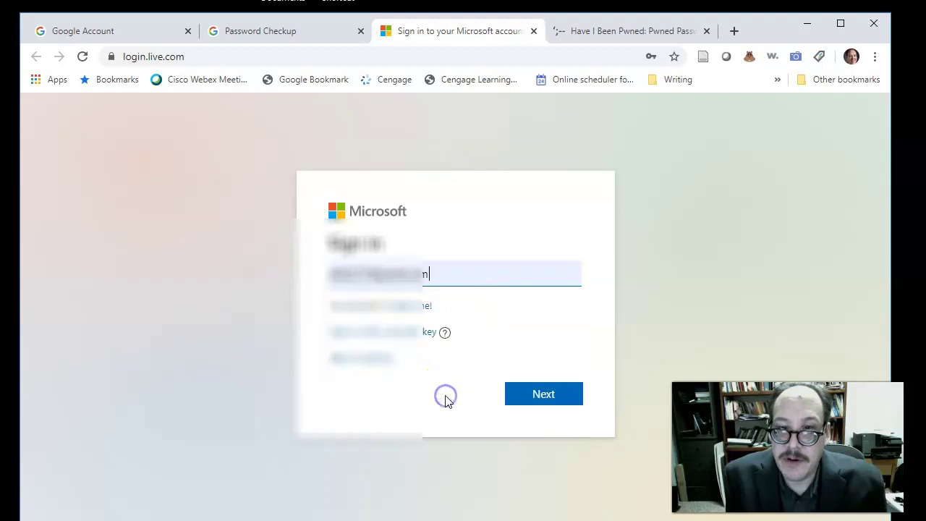
click(535, 395)
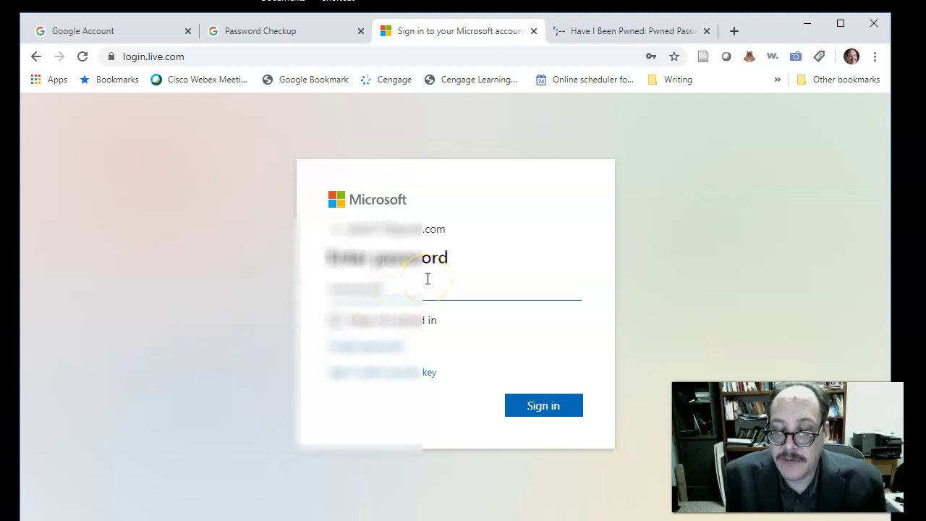
click(542, 408)
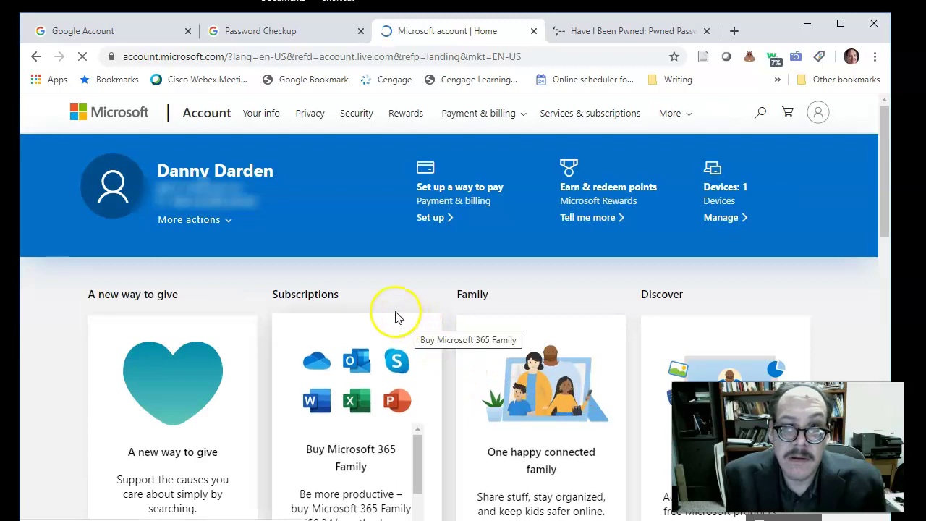
Start changing the Microsoft account's password and request an identity verification code through the offered contact method
click(228, 221)
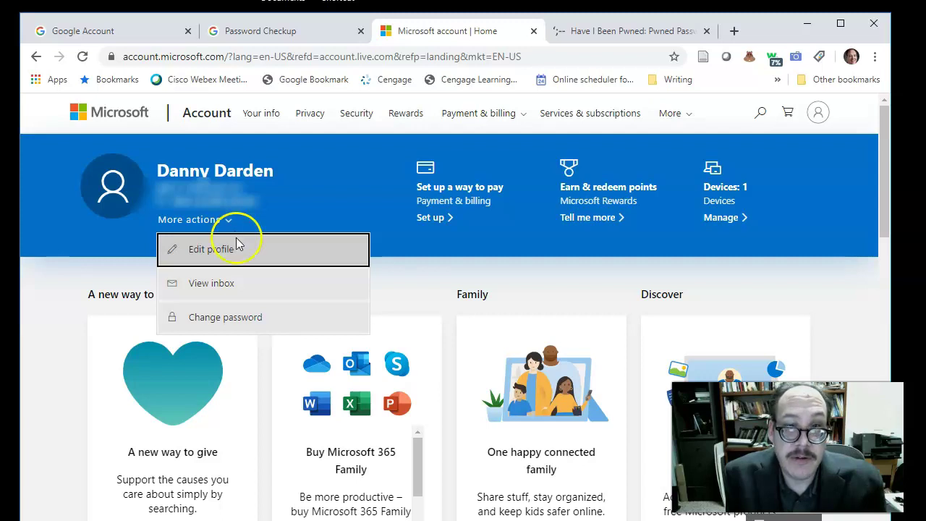
click(234, 322)
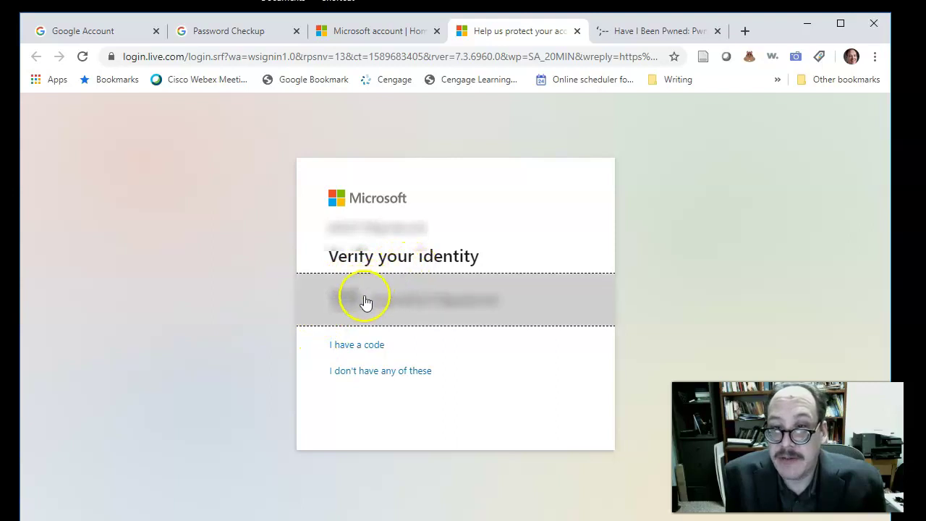
click(394, 303)
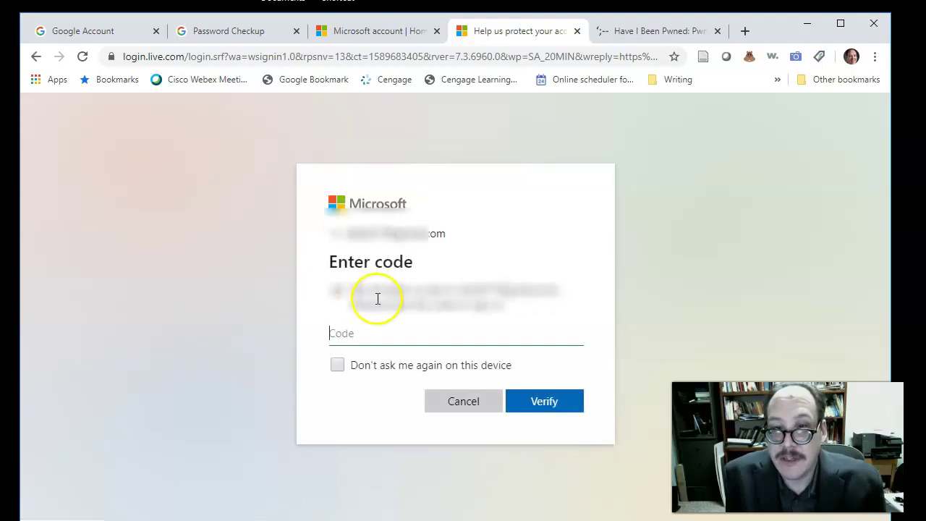